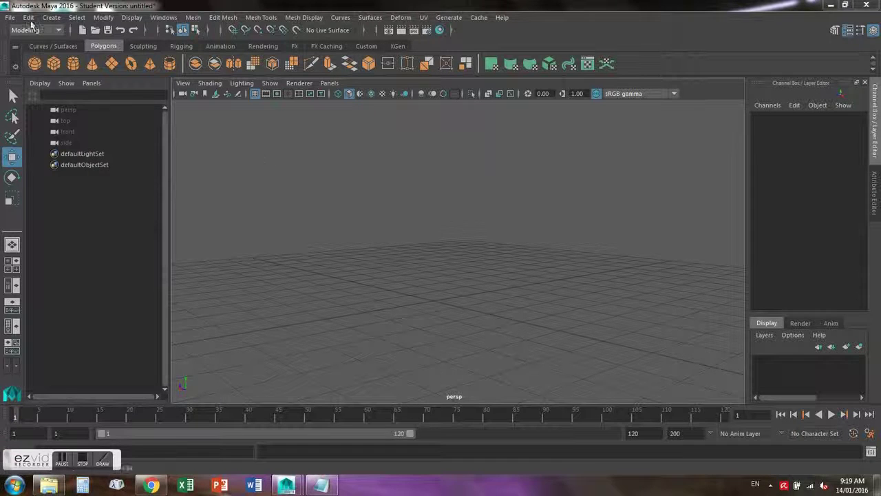
- Import the disk_g OBJ wheel model from the 160108.MAYA.tutorial folder into the empty scene
{"action": "left_click", "coordinate": [9, 17]}
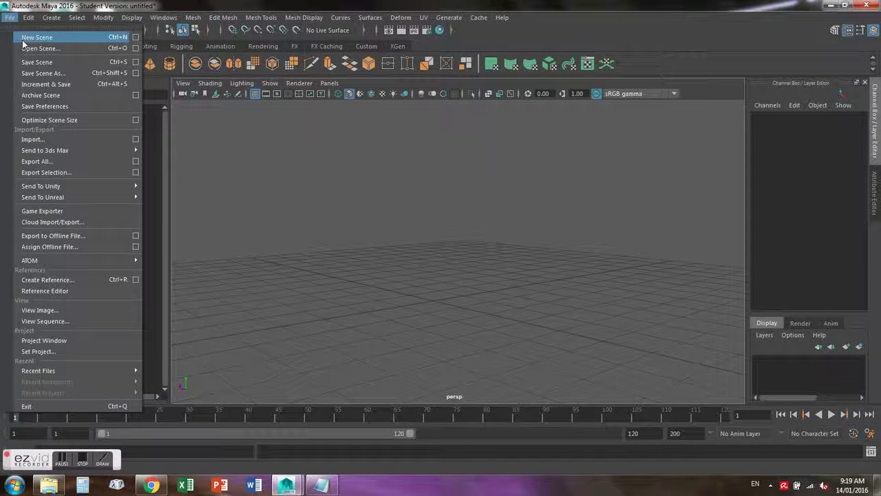
{"action": "left_click", "coordinate": [34, 142]}
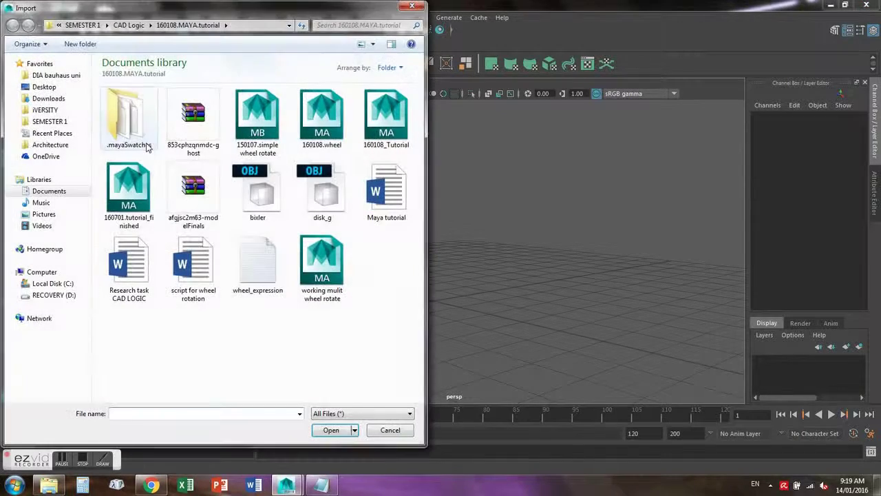
{"action": "double_click", "coordinate": [321, 194]}
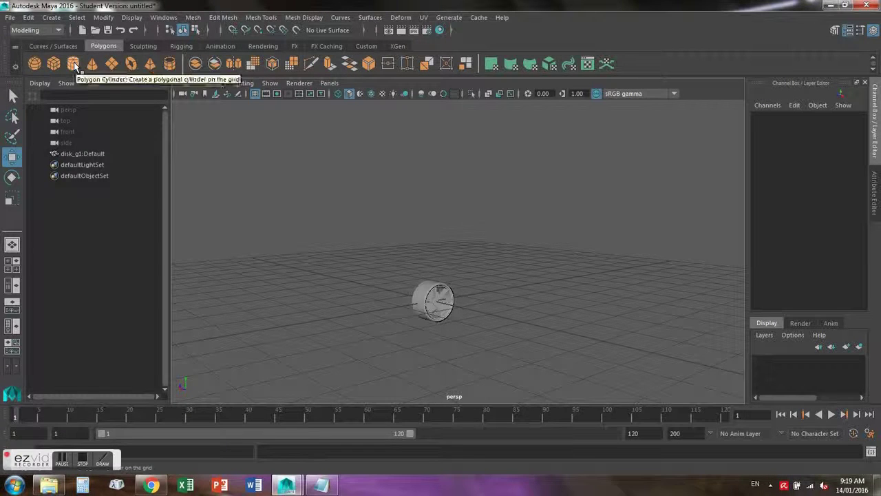
- Raise the imported wheel above the grid to a Translate Y of about 0.468
{"action": "left_click_drag", "start_coordinate": [398, 260], "coordinate": [493, 335]}
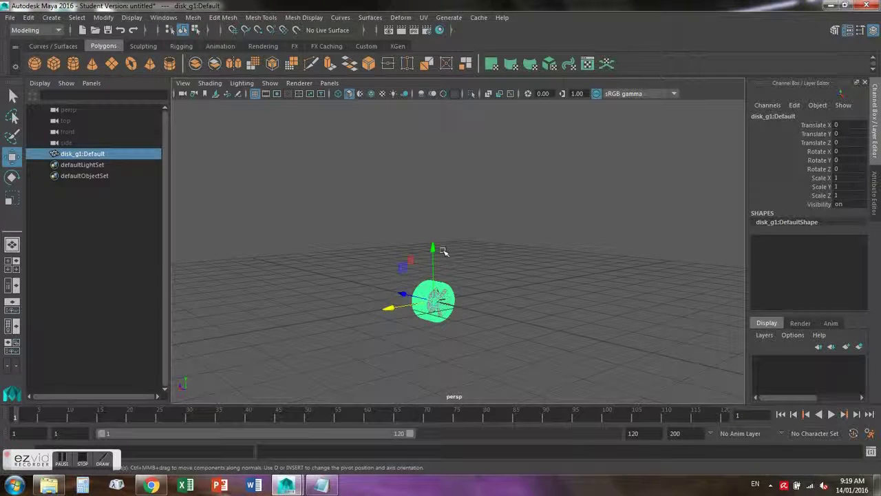
{"action": "left_click_drag", "start_coordinate": [433, 251], "coordinate": [436, 232]}
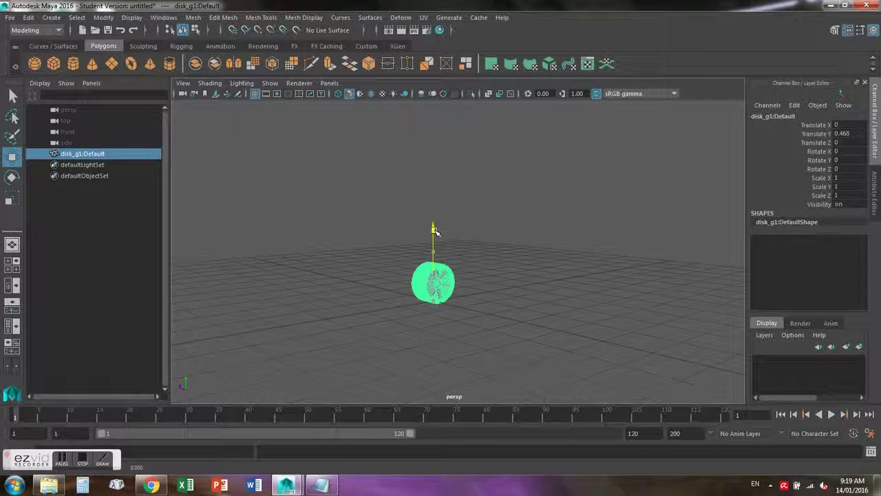
{"action": "left_click", "coordinate": [484, 241]}
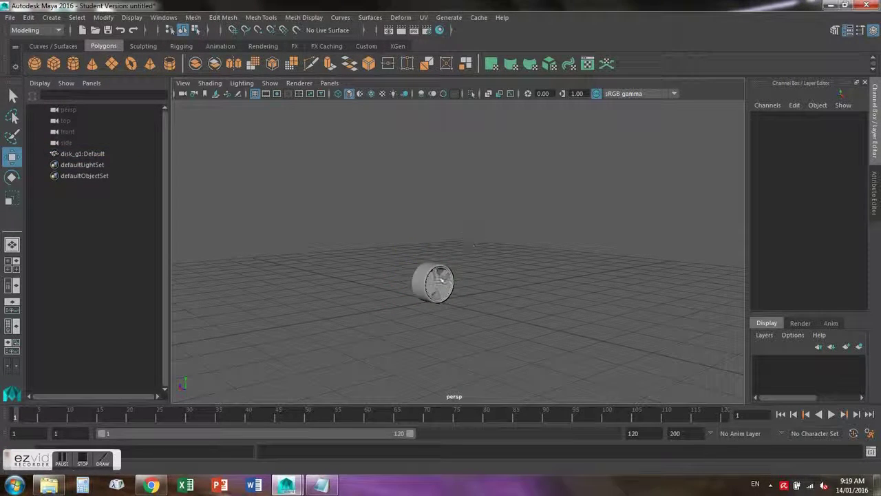
- Rename the imported disk_g1:Default wheel object as wheel01
{"action": "scroll", "coordinate": [462, 318], "scroll_direction": "up", "scroll_amount": 5}
{"action": "scroll", "coordinate": [461, 316], "scroll_direction": "down", "scroll_amount": 3}
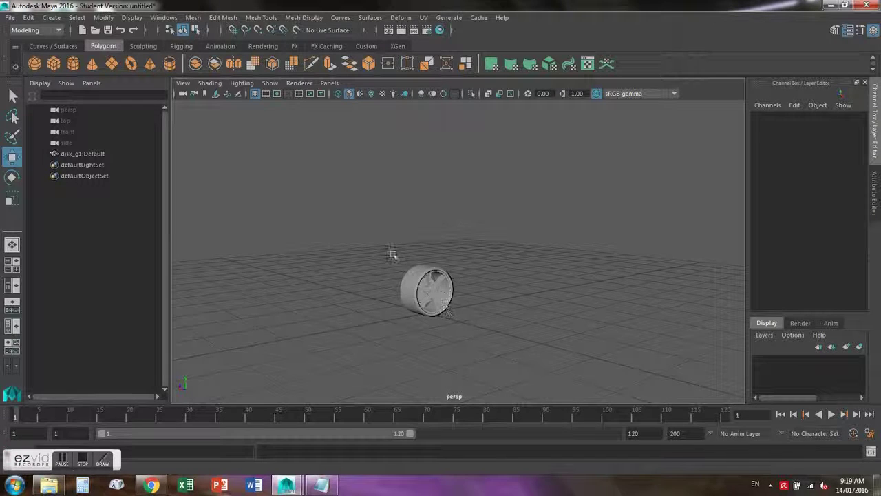
{"action": "left_click", "coordinate": [404, 266]}
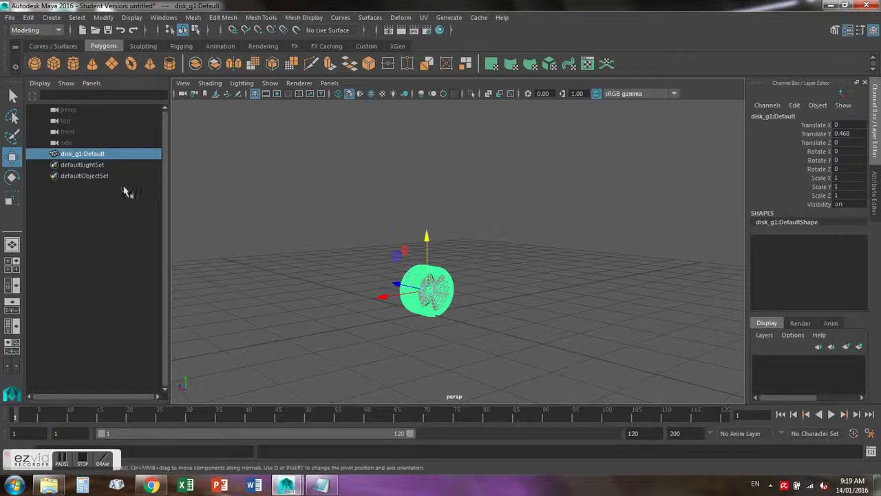
{"action": "double_click", "coordinate": [84, 153]}
{"action": "type", "text": "Wheel01"}
{"action": "key", "text": "Return"}
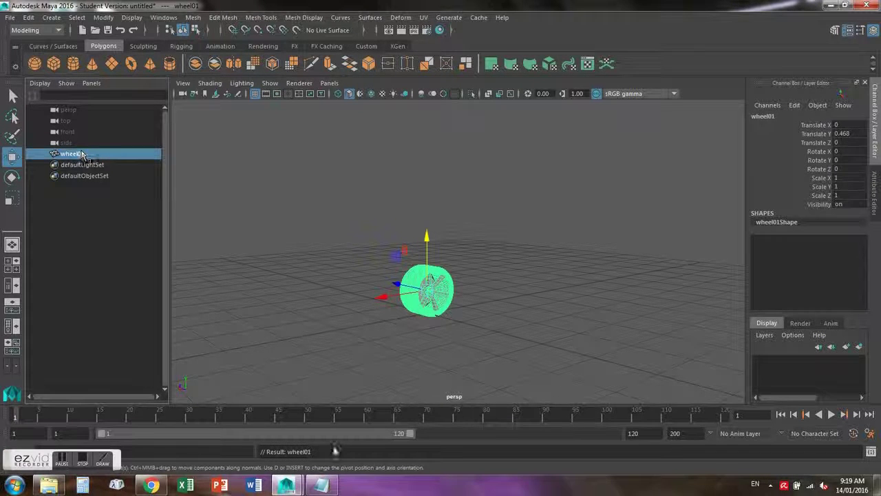
- Copy wheel01, accepting the student version notice, and move the original along Z to about -1.615
{"action": "left_click_drag", "start_coordinate": [406, 315], "coordinate": [391, 303], "text": "alt"}
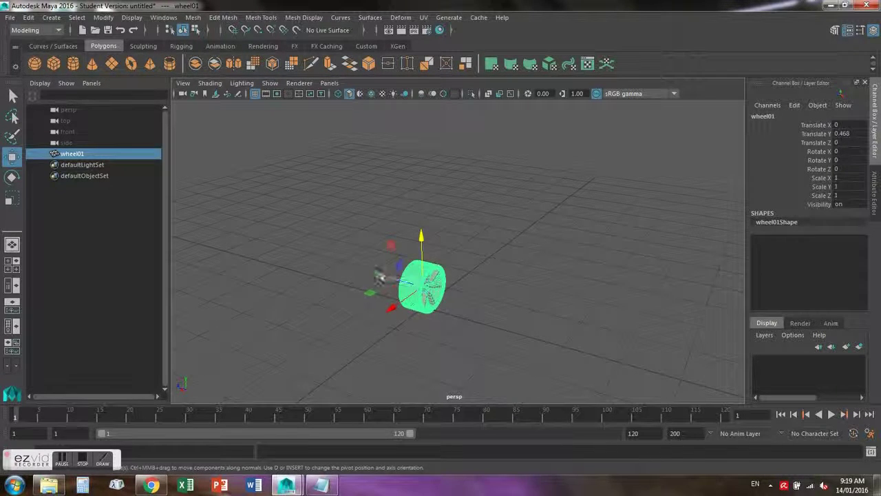
{"action": "key", "text": "ctrl+s"}
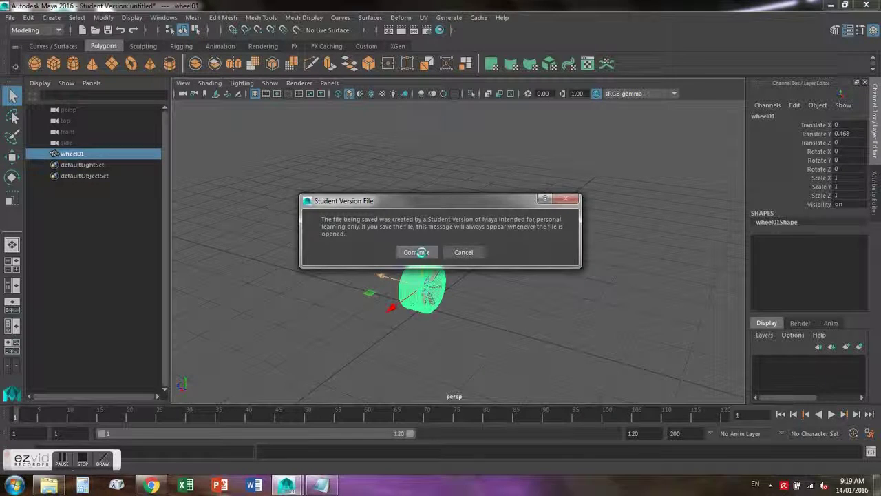
{"action": "left_click", "coordinate": [417, 252]}
{"action": "key", "text": "w"}
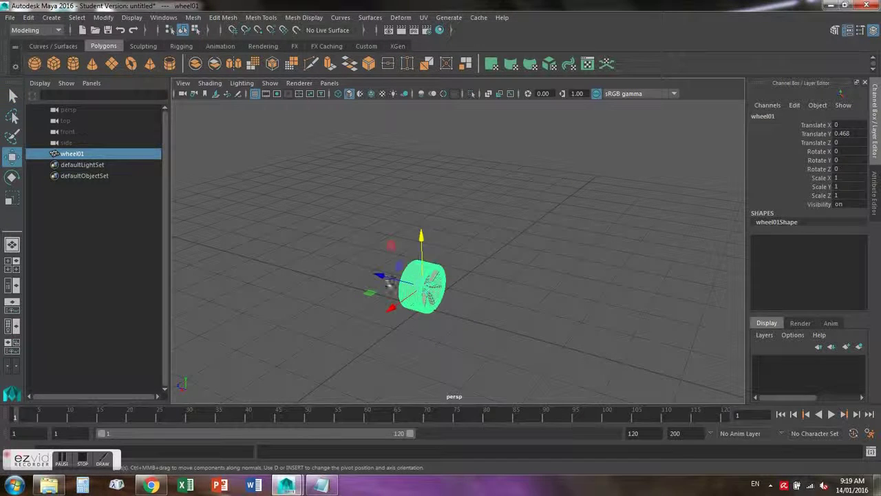
{"action": "left_click_drag", "start_coordinate": [381, 277], "coordinate": [449, 319]}
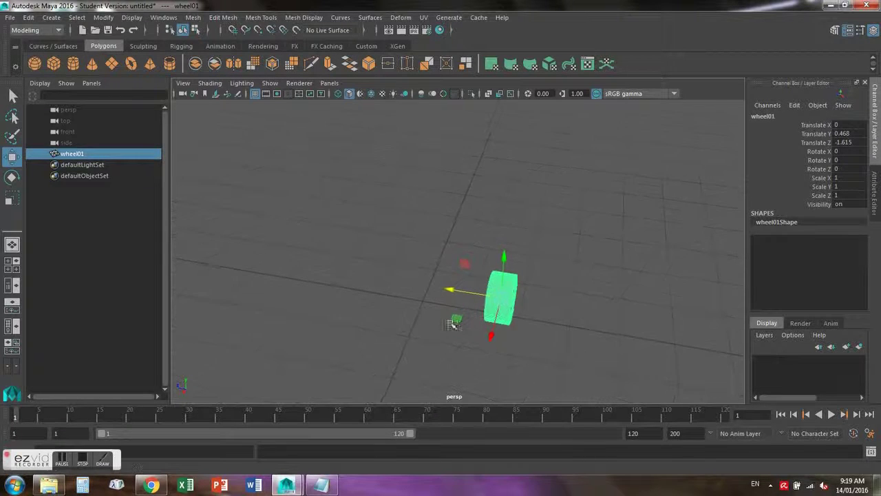
- Paste the copied wheel and move its group along Z to about 1.517, opposite wheel01
{"action": "left_click", "coordinate": [551, 329]}
{"action": "key", "text": "ctrl+v"}
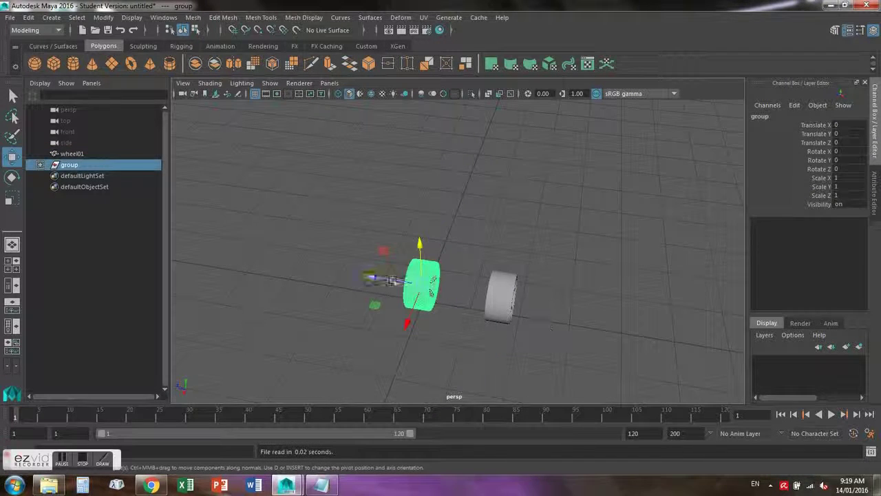
{"action": "left_click_drag", "start_coordinate": [372, 278], "coordinate": [307, 260]}
{"action": "left_click_drag", "start_coordinate": [386, 296], "coordinate": [404, 305], "text": "alt"}
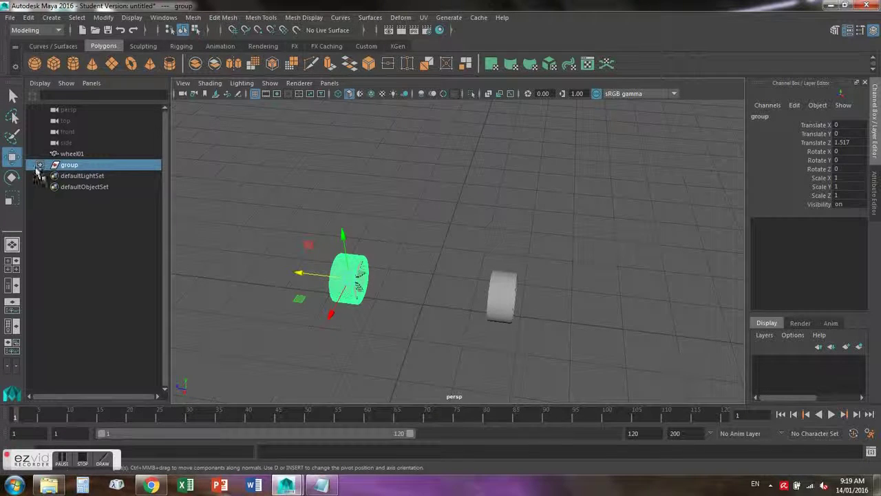
- Rotate the pasted wheel's group to 180 degrees around Y so it faces the opposite way
{"action": "left_click", "coordinate": [12, 177]}
{"action": "left_click_drag", "start_coordinate": [355, 311], "coordinate": [655, 236]}
{"action": "left_click", "coordinate": [861, 160]}
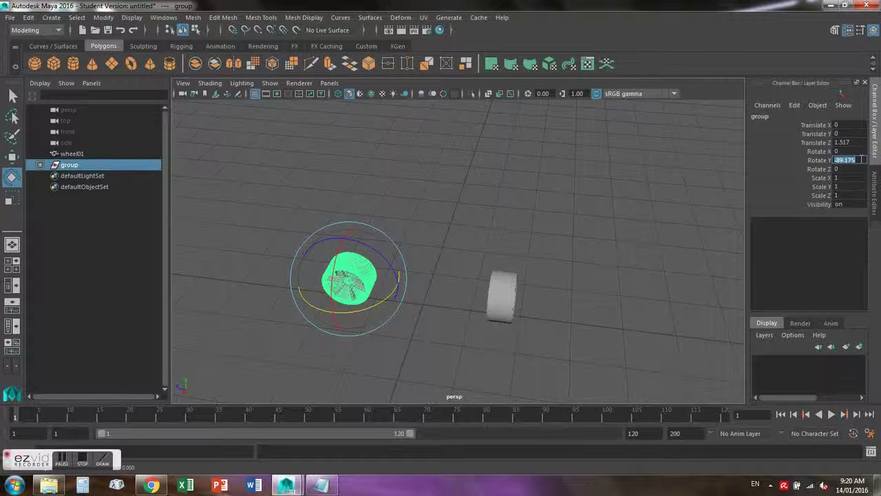
{"action": "key", "text": "Return"}
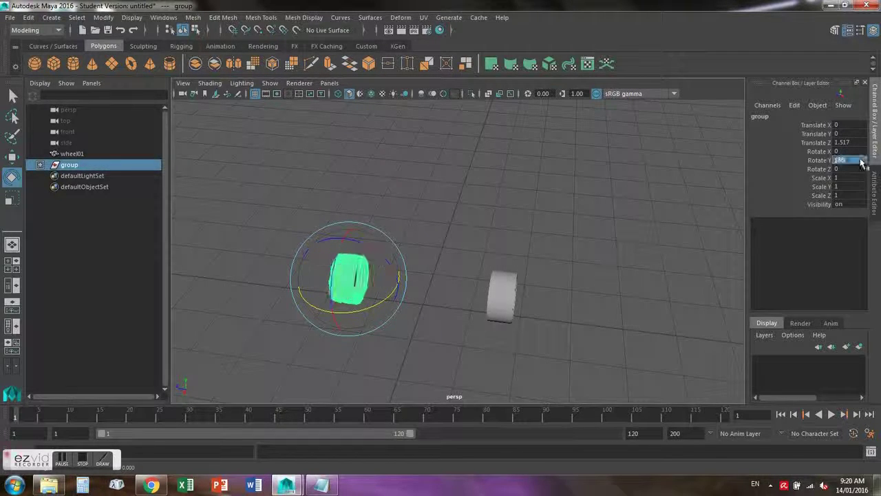
{"action": "left_click", "coordinate": [526, 240]}
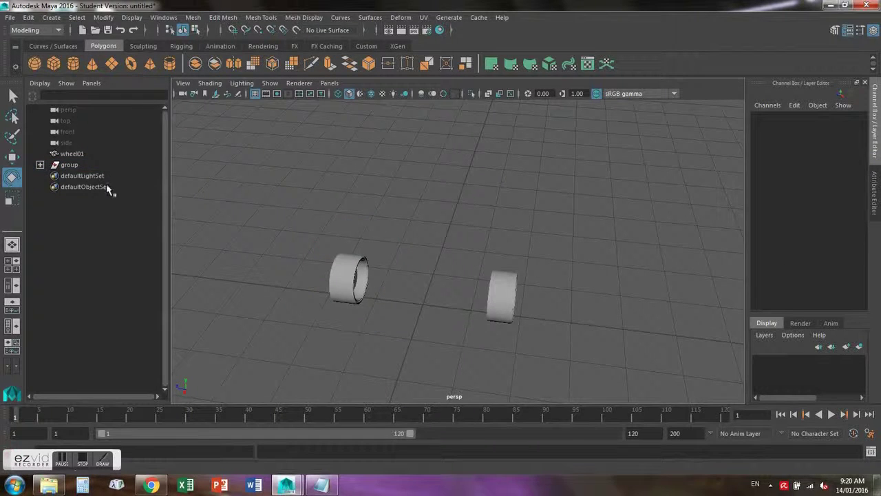
- Take pasted__wheel01 out of its group and delete the empty group
{"action": "left_click", "coordinate": [39, 165]}
{"action": "left_click", "coordinate": [72, 176]}
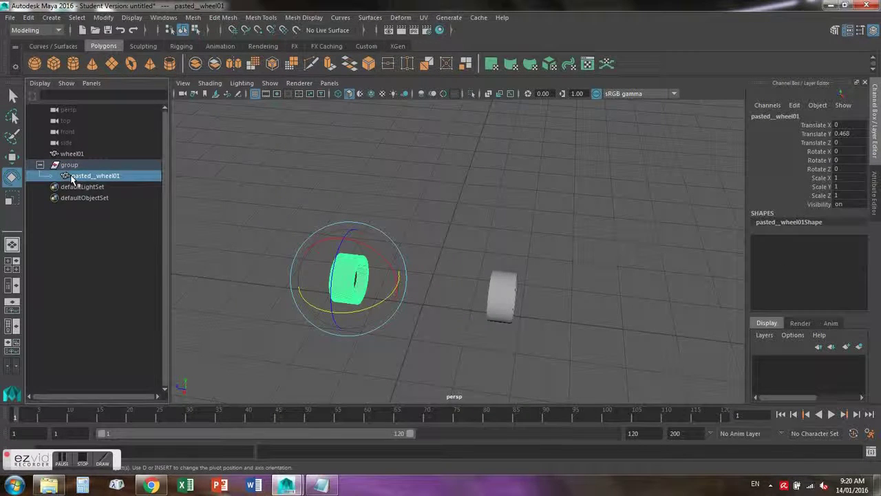
{"action": "middle_click_drag", "start_coordinate": [83, 177], "coordinate": [80, 156]}
{"action": "left_click", "coordinate": [40, 154]}
{"action": "left_click", "coordinate": [65, 177]}
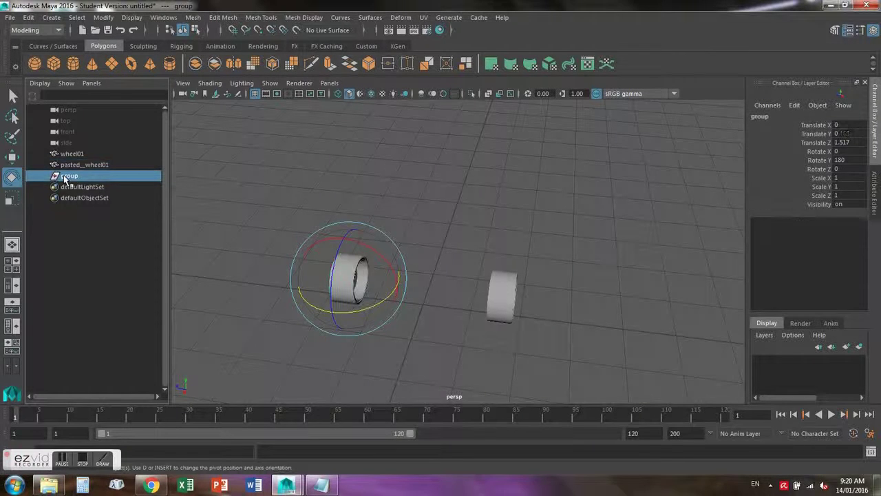
{"action": "key", "text": "Delete"}
- Rename the ungrouped pasted__wheel01 object as wheel02
{"action": "left_click", "coordinate": [75, 167]}
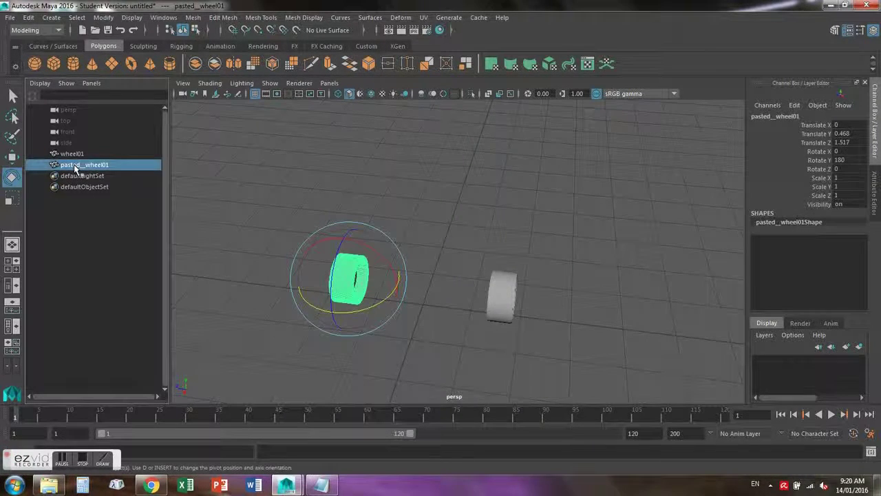
{"action": "double_click", "coordinate": [74, 167]}
{"action": "type", "text": "whe"}
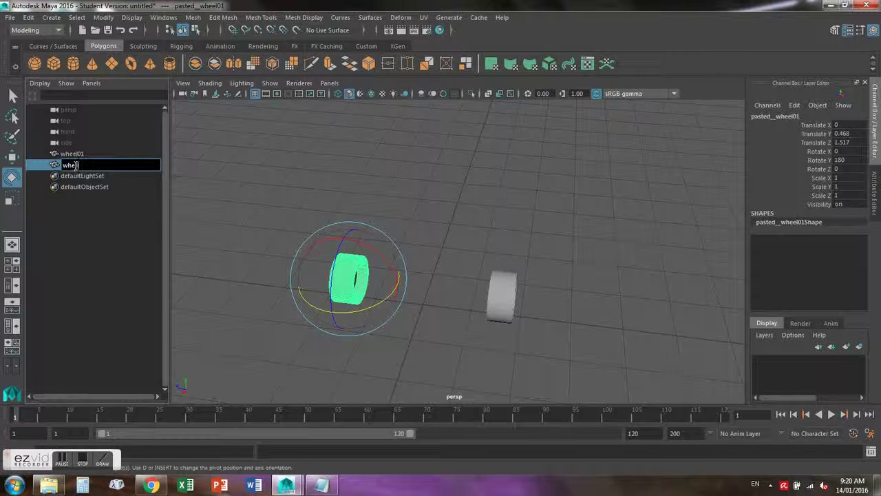
{"action": "type", "text": "el02"}
{"action": "key", "text": "Return"}
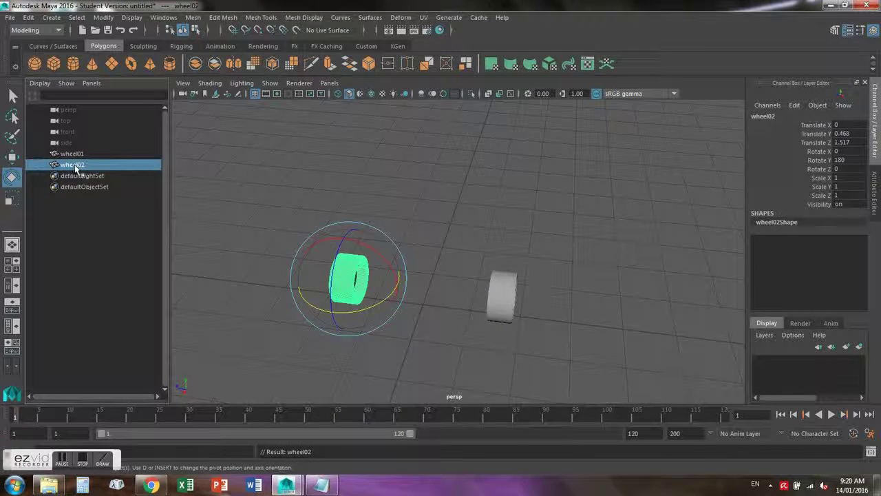
- Copy wheel01 and wheel02 together, accepting the student version notice, and move the originals along X to about -4.6
{"action": "left_click_drag", "start_coordinate": [296, 226], "coordinate": [612, 331]}
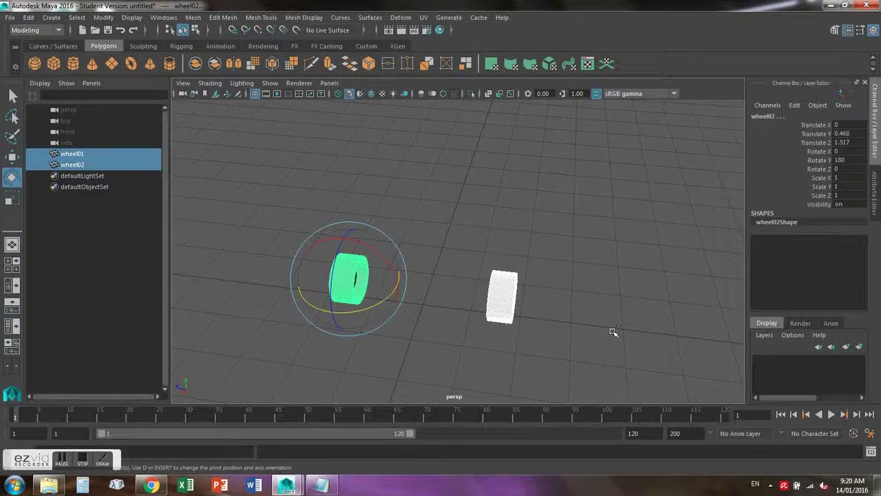
{"action": "key", "text": "ctrl+s"}
{"action": "left_click", "coordinate": [416, 252]}
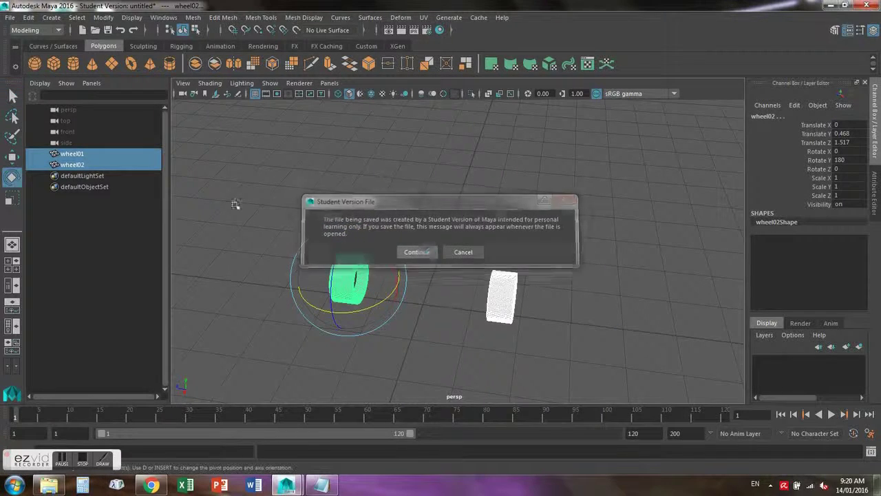
{"action": "key", "text": "w"}
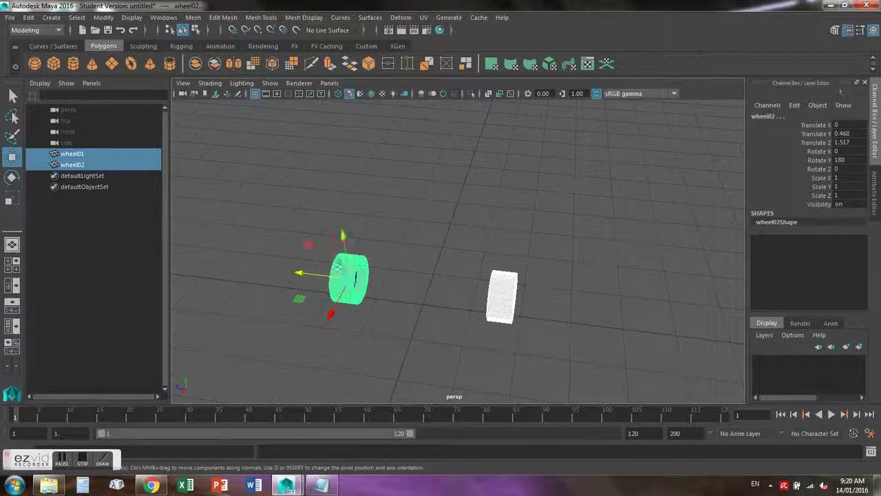
{"action": "left_click_drag", "start_coordinate": [331, 318], "coordinate": [388, 206]}
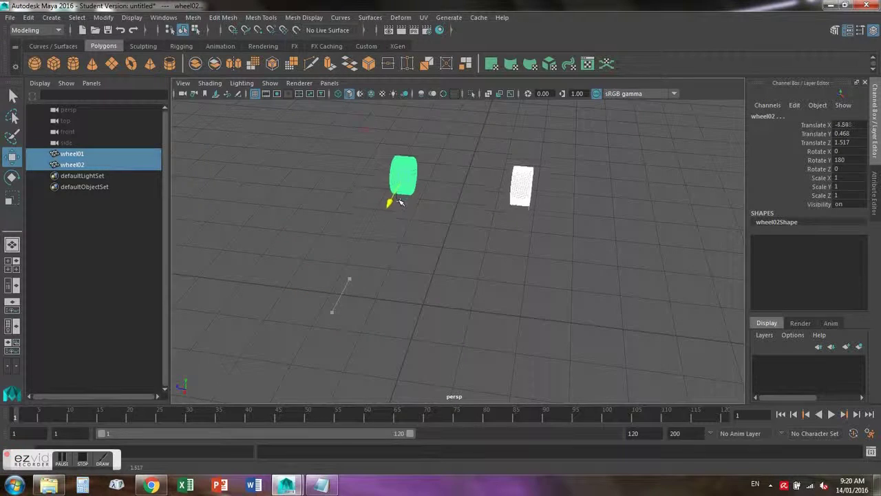
- Paste the copied pair of wheels to form a second axle, and clear the selection
{"action": "left_click", "coordinate": [573, 254]}
{"action": "key", "text": "ctrl+v"}
{"action": "left_click", "coordinate": [558, 255]}
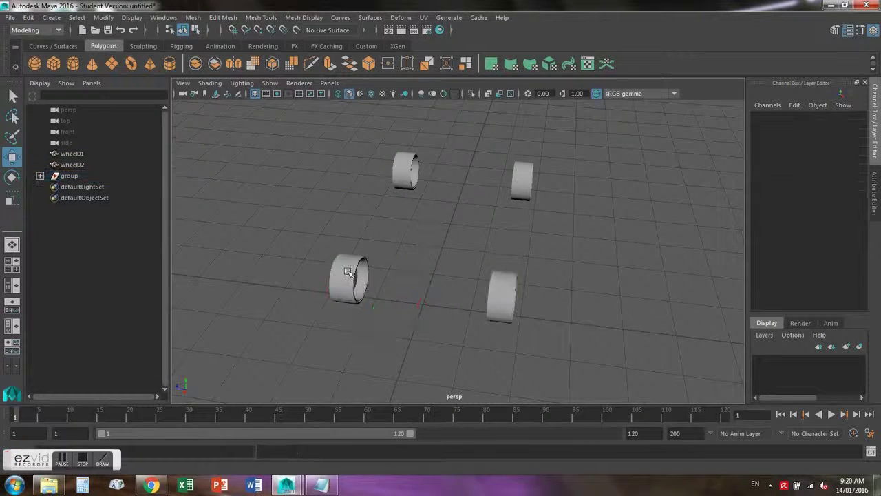
- Take pasted__wheel01 and pasted__wheel02 out of their group, placing them directly below wheel02 in the object list
{"action": "left_click", "coordinate": [350, 279]}
{"action": "left_click", "coordinate": [39, 176]}
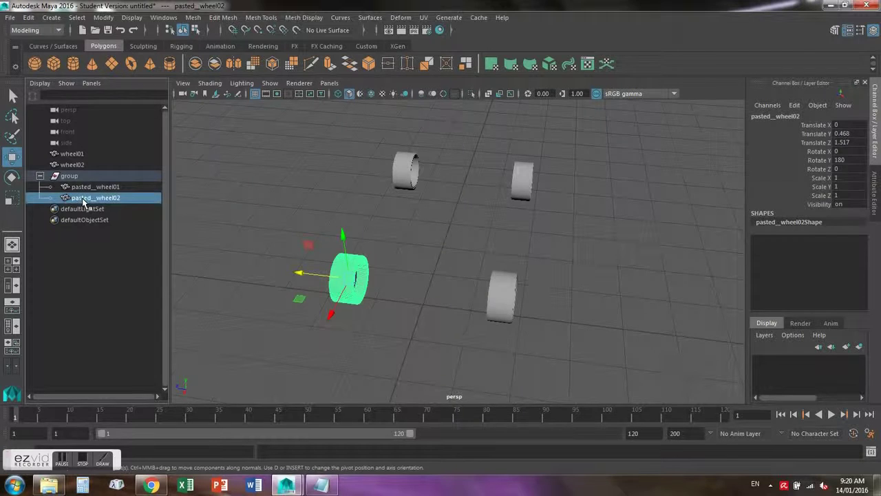
{"action": "left_click", "coordinate": [90, 188], "text": "ctrl"}
{"action": "left_click", "coordinate": [90, 198]}
{"action": "left_click", "coordinate": [91, 190], "text": "shift"}
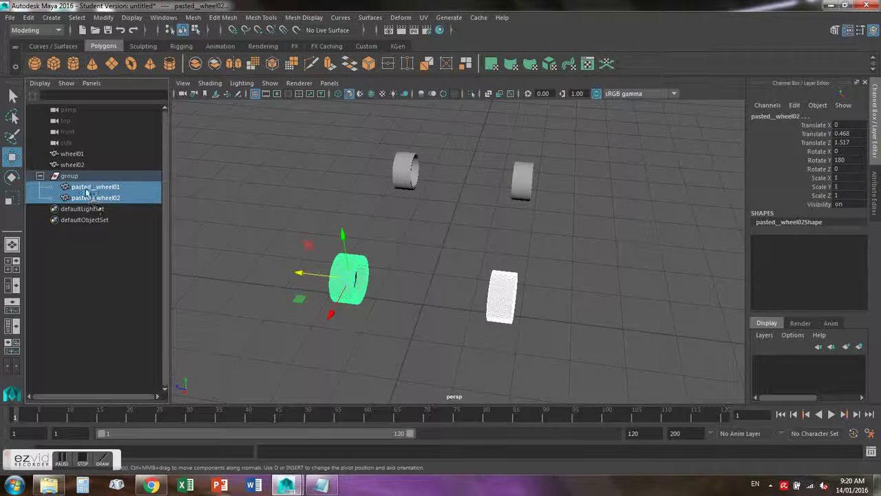
{"action": "left_click_drag", "start_coordinate": [88, 197], "coordinate": [95, 175]}
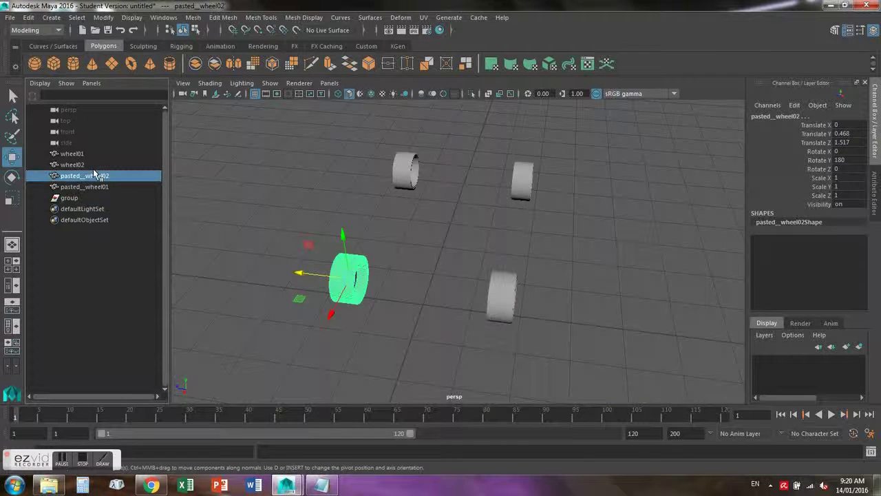
- Identify the pasted__wheel02 copy in the scene and rename it as wheel03
{"action": "left_click", "coordinate": [404, 169]}
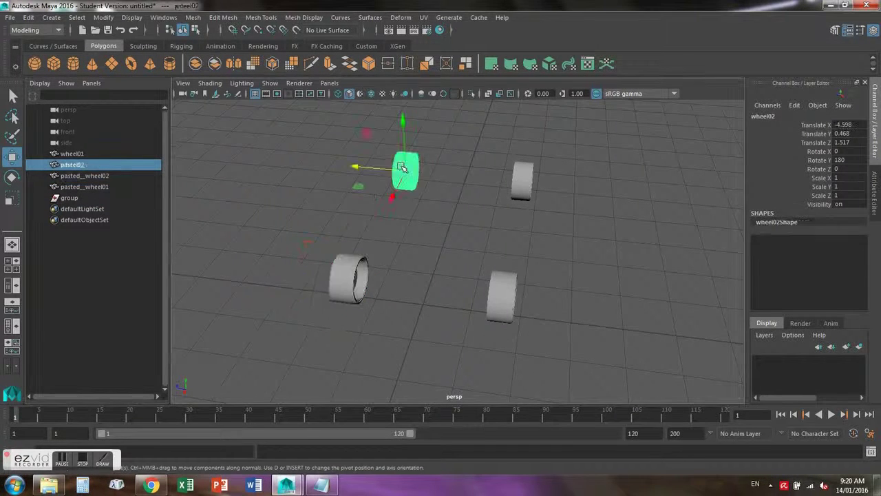
{"action": "left_click", "coordinate": [349, 292]}
{"action": "double_click", "coordinate": [102, 176]}
{"action": "type", "text": "wheel03"}
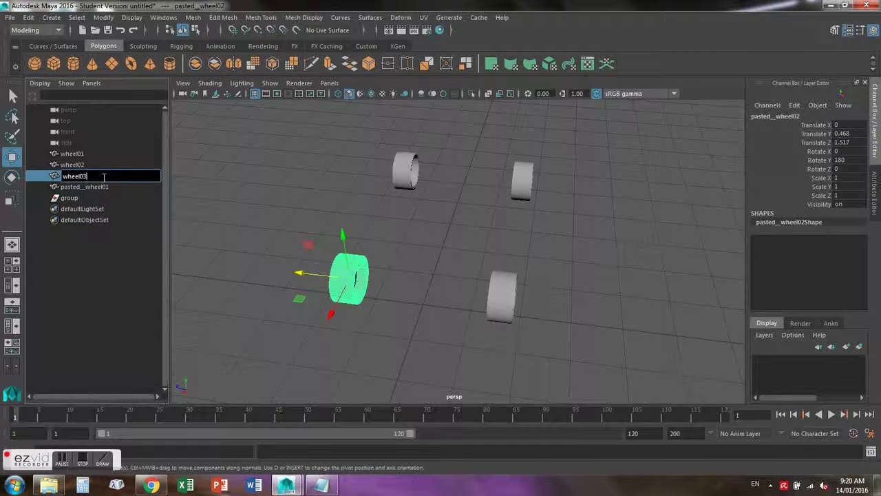
{"action": "key", "text": "Return"}
- Rename pasted__wheel01 as wheel04 and clear the selection
{"action": "left_click", "coordinate": [103, 186]}
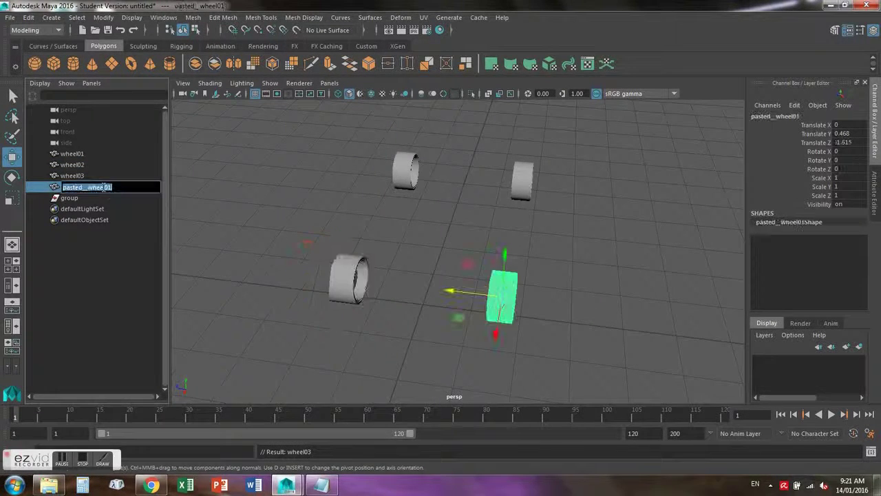
{"action": "double_click", "coordinate": [103, 187]}
{"action": "type", "text": "wheel"}
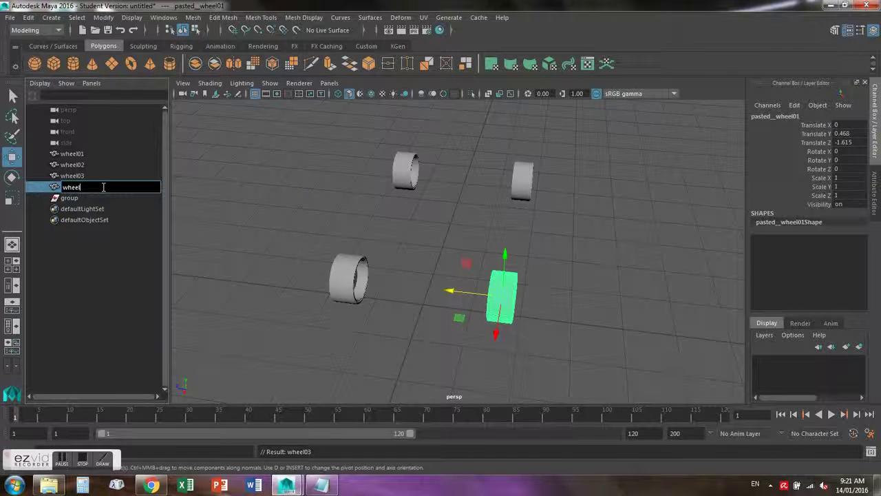
{"action": "type", "text": "04"}
{"action": "key", "text": "Return"}
{"action": "left_click", "coordinate": [233, 222]}
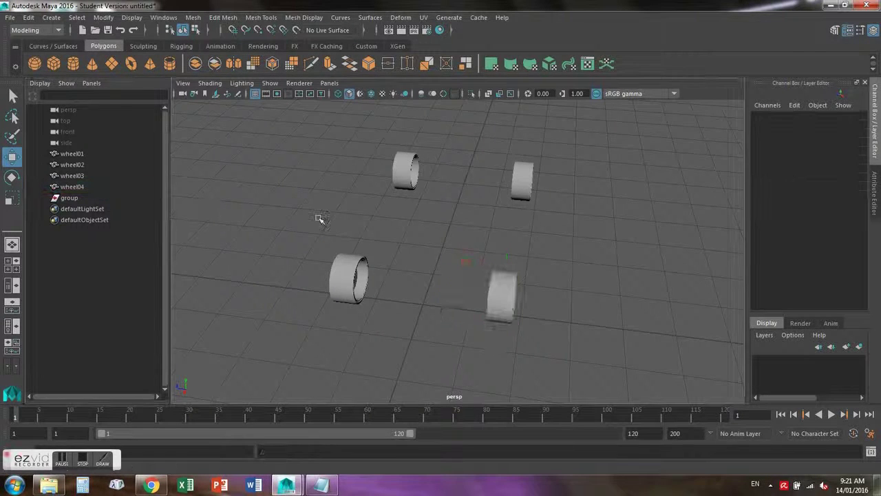
- Select all four wheels and move them together about 2.32 units along X, roughly centring them on the grid
{"action": "right_click_drag", "start_coordinate": [489, 223], "coordinate": [430, 208], "text": "alt"}
{"action": "left_click_drag", "start_coordinate": [429, 207], "coordinate": [409, 183], "text": "alt"}
{"action": "left_click_drag", "start_coordinate": [403, 153], "coordinate": [542, 277]}
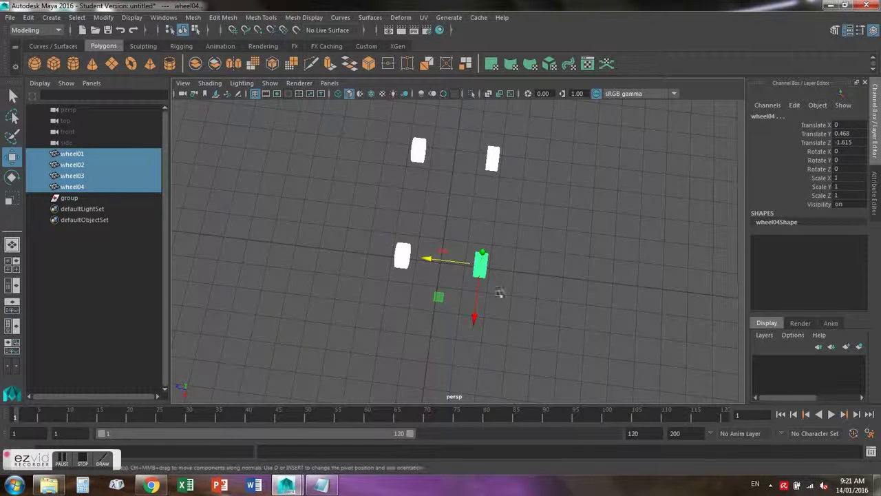
{"action": "left_click_drag", "start_coordinate": [475, 318], "coordinate": [479, 385]}
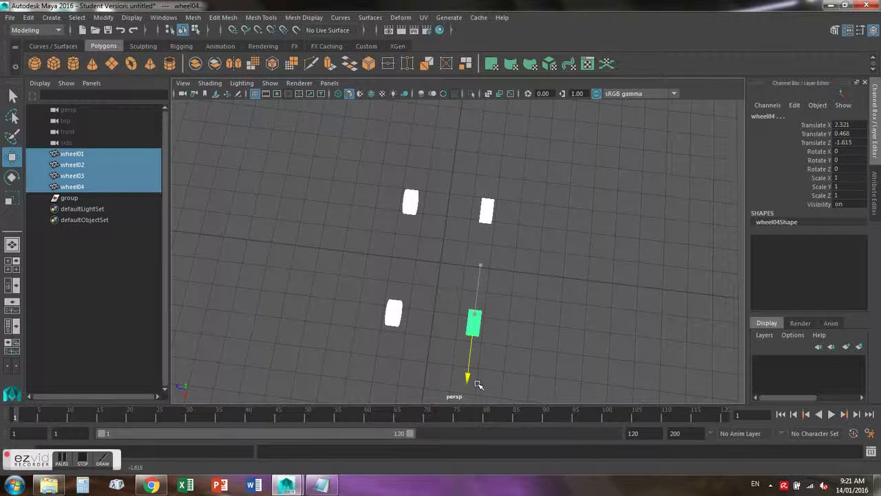
{"action": "left_click", "coordinate": [526, 322]}
- Examine the translate and rotate values of wheel04
{"action": "left_click_drag", "start_coordinate": [525, 320], "coordinate": [356, 189], "text": "alt"}
{"action": "left_click", "coordinate": [469, 353]}
{"action": "left_click", "coordinate": [471, 324]}
{"action": "left_click_drag", "start_coordinate": [545, 290], "coordinate": [429, 281], "text": "alt"}
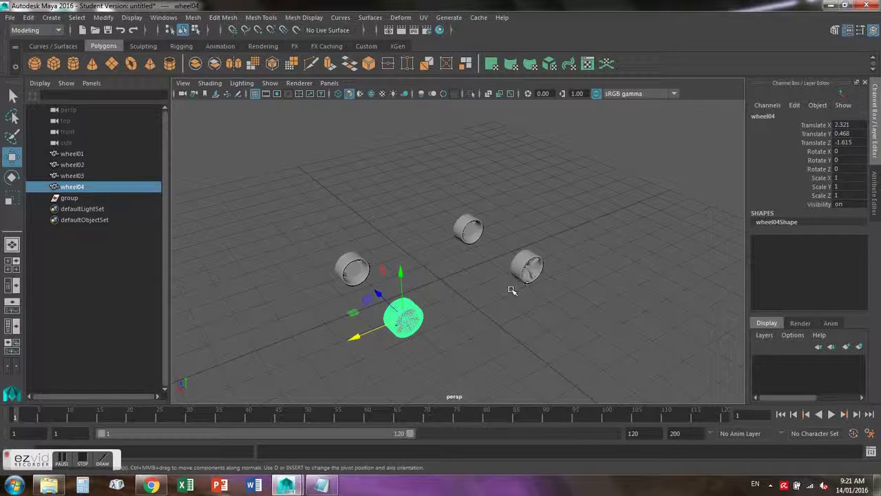
{"action": "left_click", "coordinate": [528, 310]}
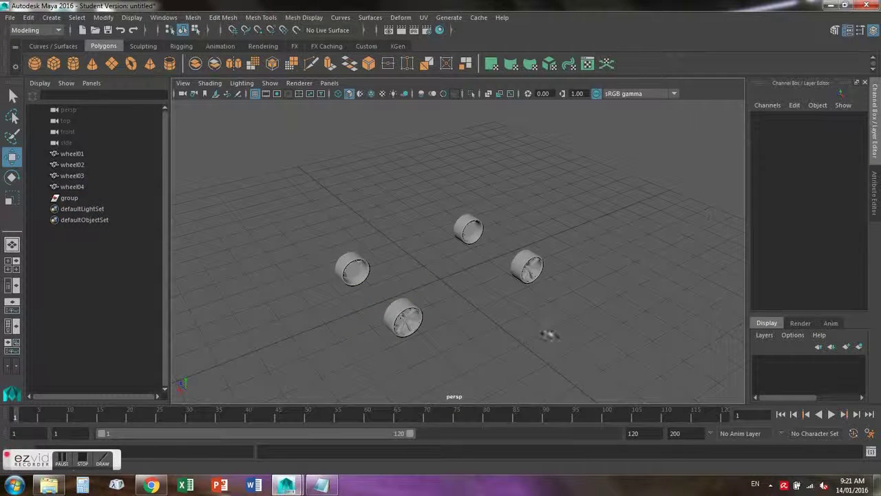
{"action": "left_click", "coordinate": [403, 317]}
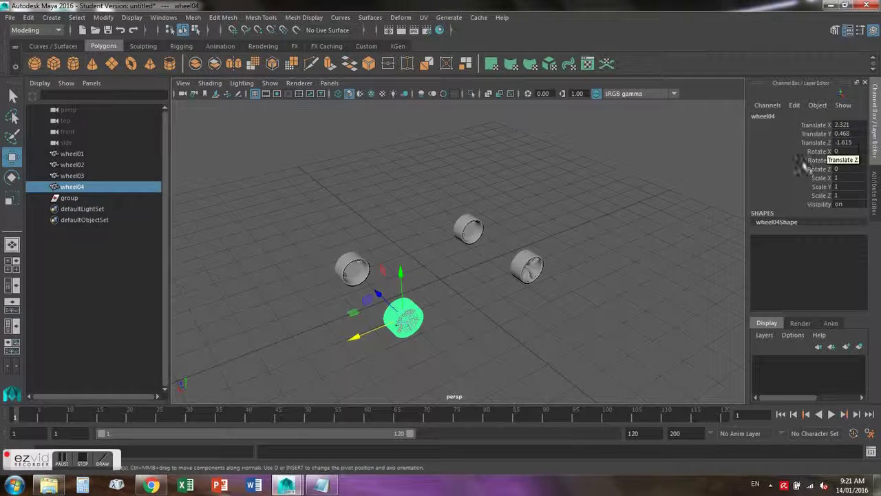
{"action": "left_click", "coordinate": [682, 178]}
{"action": "left_click_drag", "start_coordinate": [296, 193], "coordinate": [409, 221]}
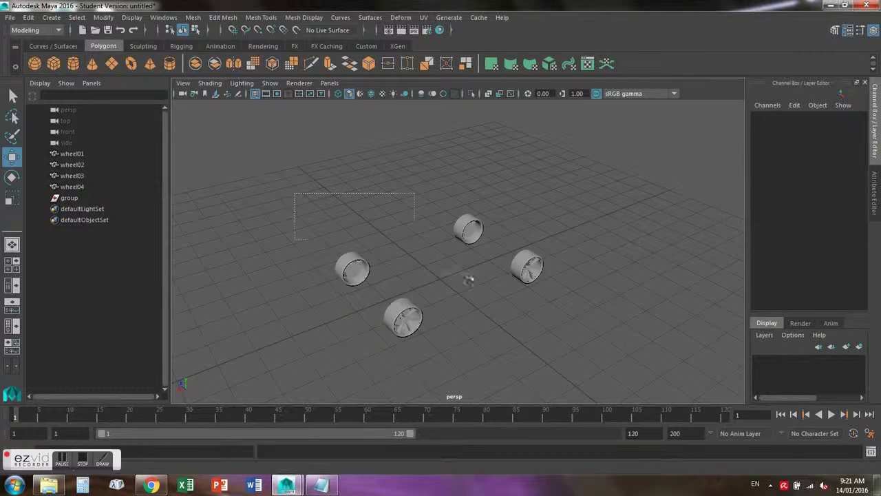
- Center the pivot of wheel04 and freeze its transformations
{"action": "left_click", "coordinate": [411, 317]}
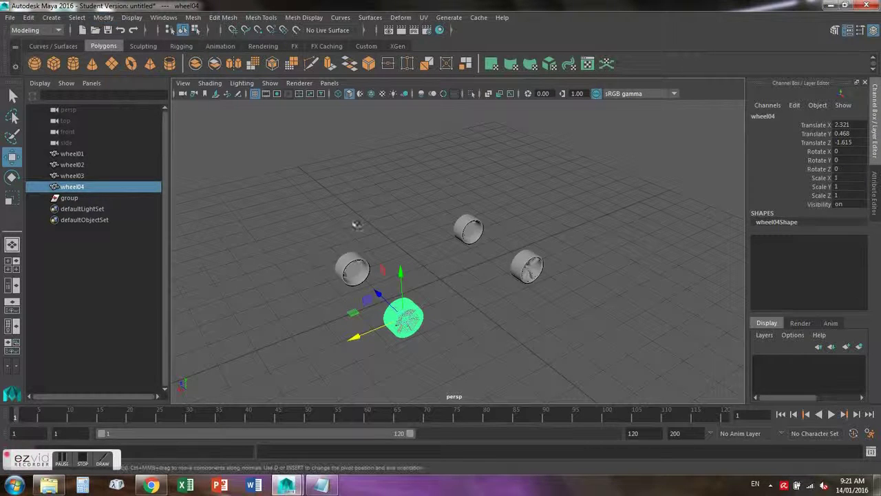
{"action": "left_click_drag", "start_coordinate": [482, 329], "coordinate": [197, 148], "text": "alt"}
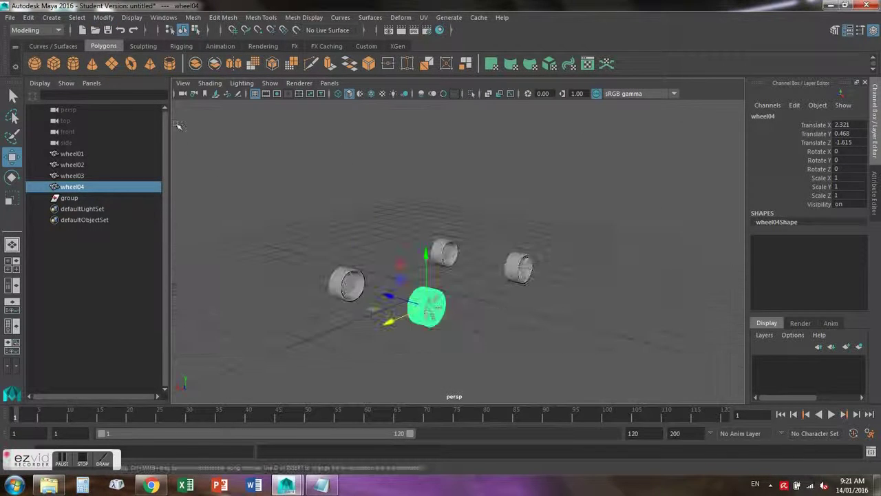
{"action": "left_click", "coordinate": [103, 21]}
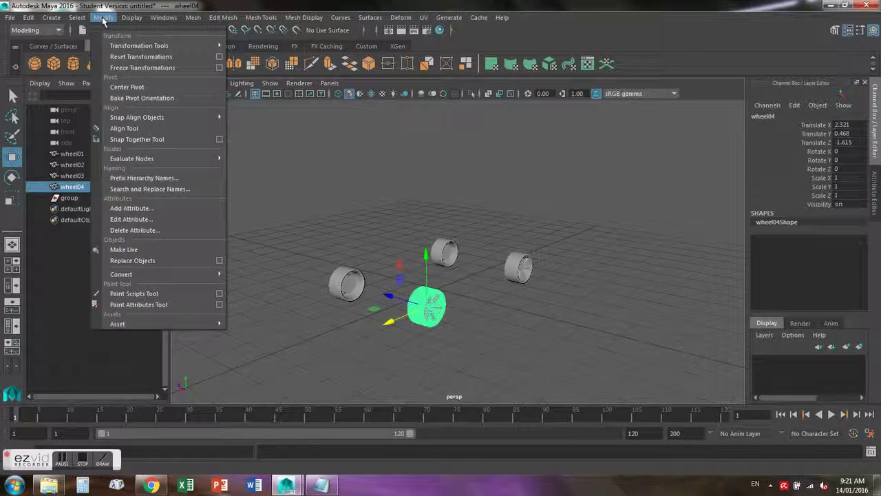
{"action": "left_click", "coordinate": [107, 85]}
{"action": "left_click", "coordinate": [103, 17]}
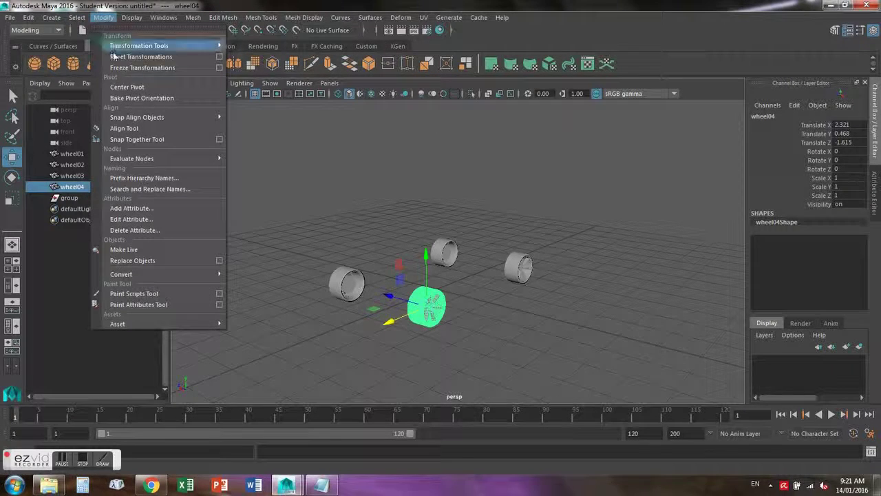
{"action": "left_click", "coordinate": [123, 66]}
{"action": "left_click", "coordinate": [289, 257]}
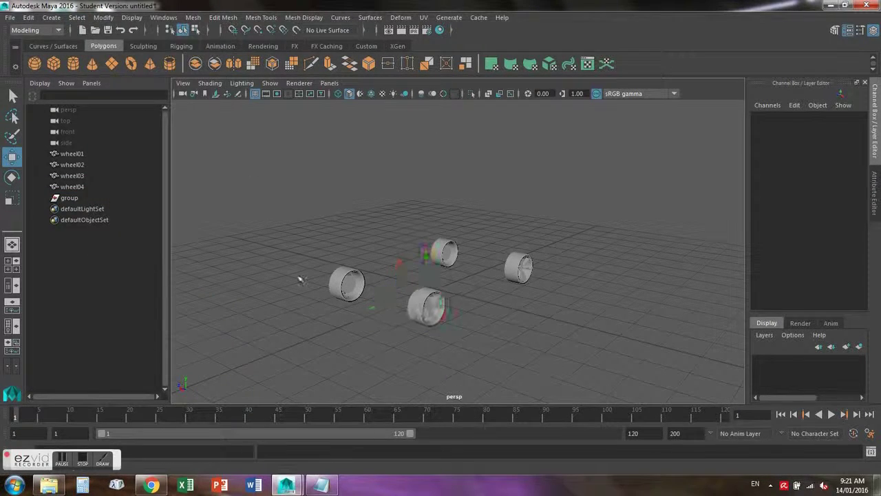
- Center the pivot of wheel03 and freeze its transformations
{"action": "left_click", "coordinate": [346, 282]}
{"action": "left_click", "coordinate": [103, 17]}
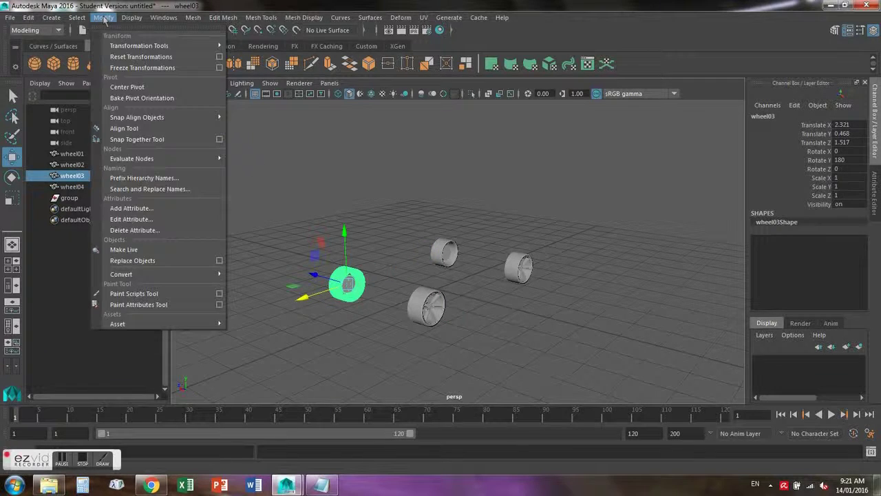
{"action": "left_click", "coordinate": [123, 102]}
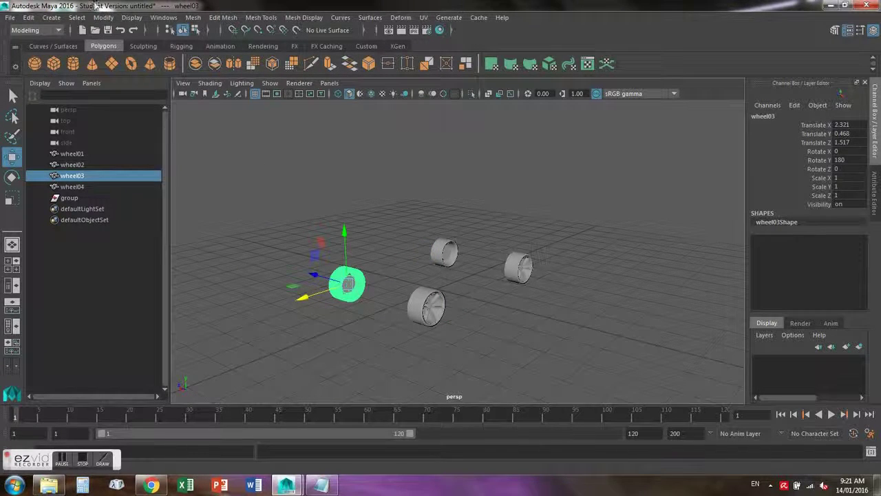
{"action": "left_click", "coordinate": [104, 18]}
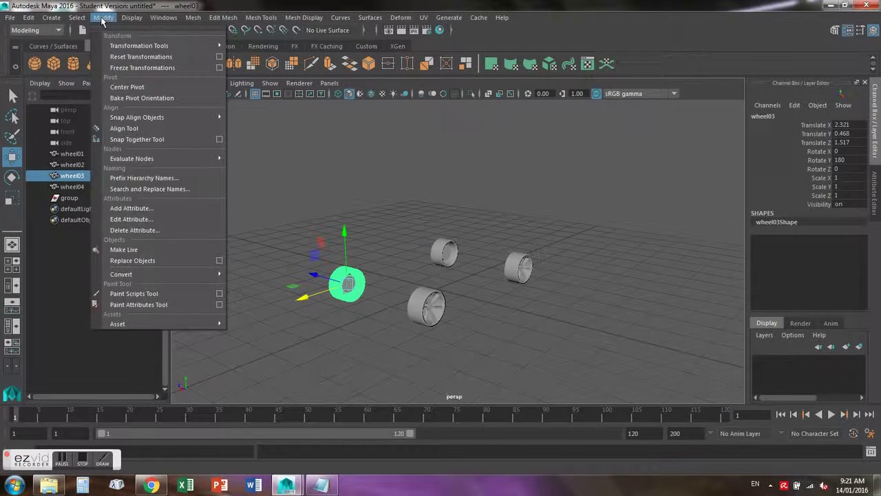
{"action": "left_click", "coordinate": [141, 67]}
- Freeze the transformations of wheel02
{"action": "left_click", "coordinate": [445, 253]}
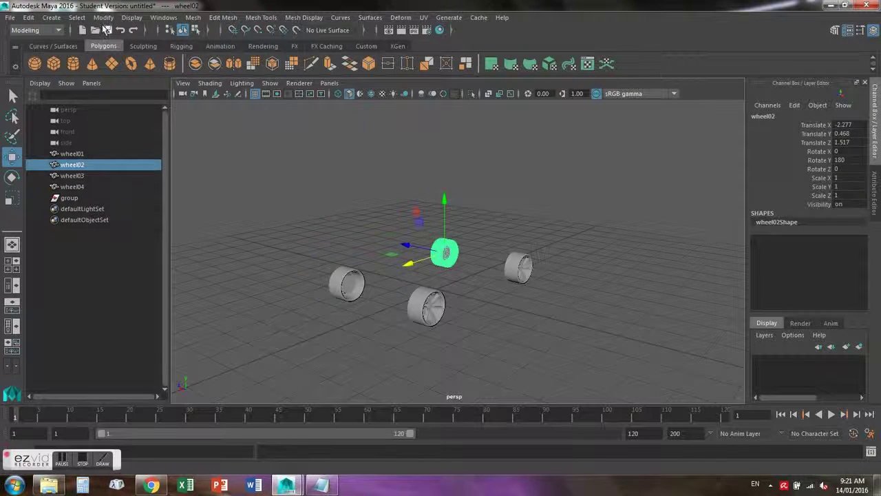
{"action": "left_click", "coordinate": [103, 17]}
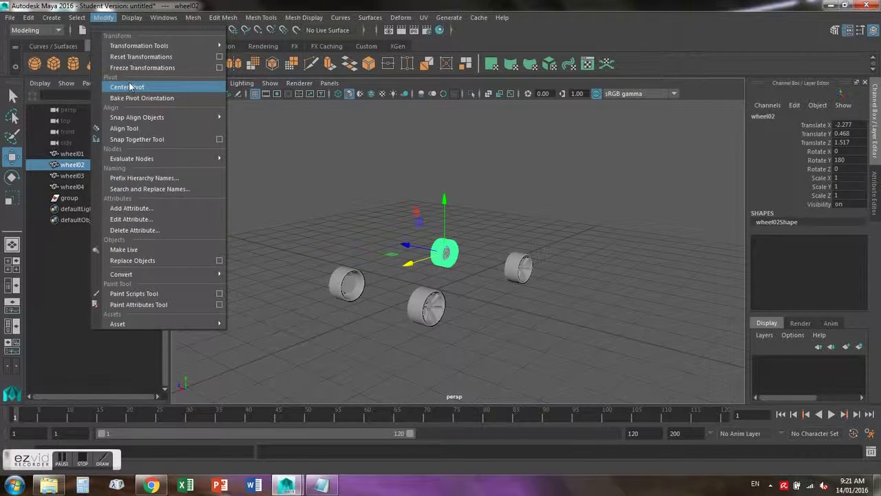
{"action": "left_click", "coordinate": [141, 67]}
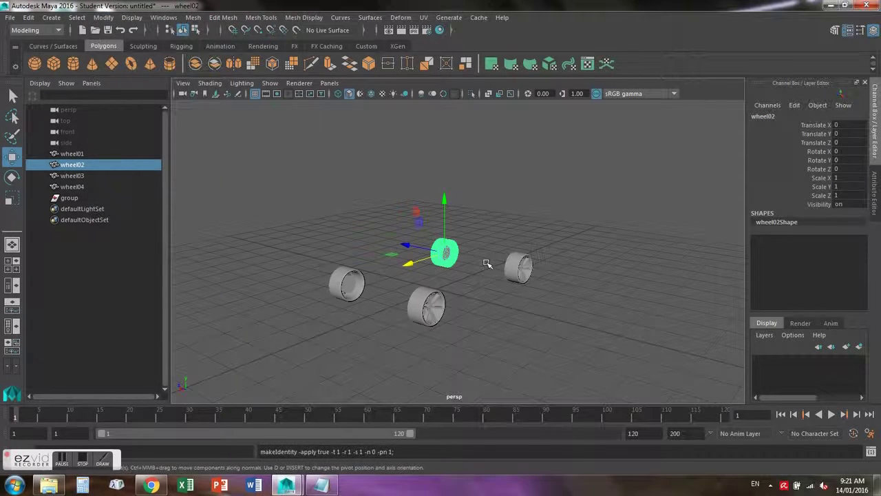
- Center the pivot of wheel01, freeze its transformations and clear the selection
{"action": "left_click", "coordinate": [518, 269]}
{"action": "left_click", "coordinate": [104, 17]}
{"action": "left_click", "coordinate": [114, 85]}
{"action": "left_click", "coordinate": [104, 17]}
{"action": "left_click", "coordinate": [141, 67]}
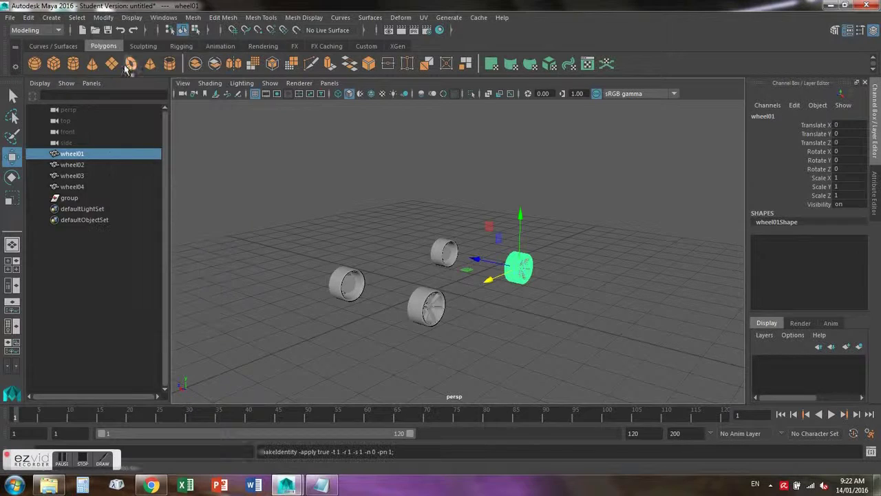
{"action": "left_click", "coordinate": [395, 165]}
- Create a NURBS circle at the origin and scale it uniformly to about 3.7 so it surrounds the wheels
{"action": "left_click", "coordinate": [53, 46]}
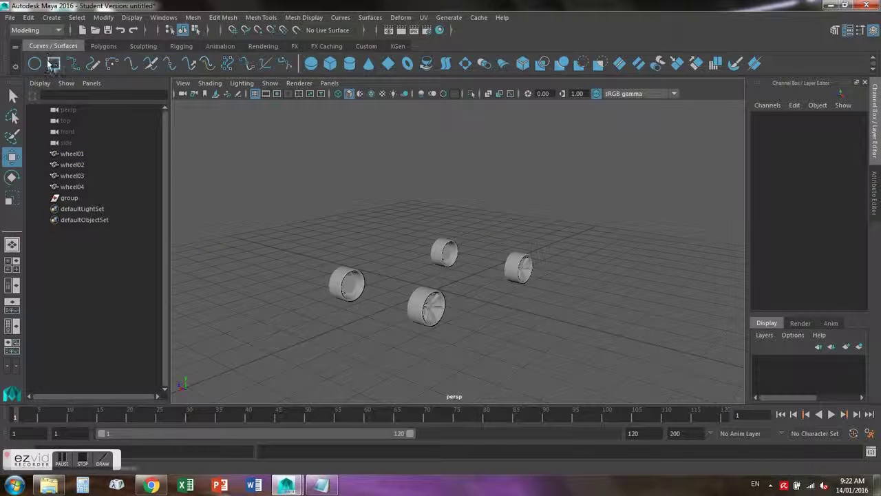
{"action": "left_click", "coordinate": [36, 64]}
{"action": "left_click_drag", "start_coordinate": [295, 171], "coordinate": [314, 207], "text": "alt"}
{"action": "left_click", "coordinate": [8, 201]}
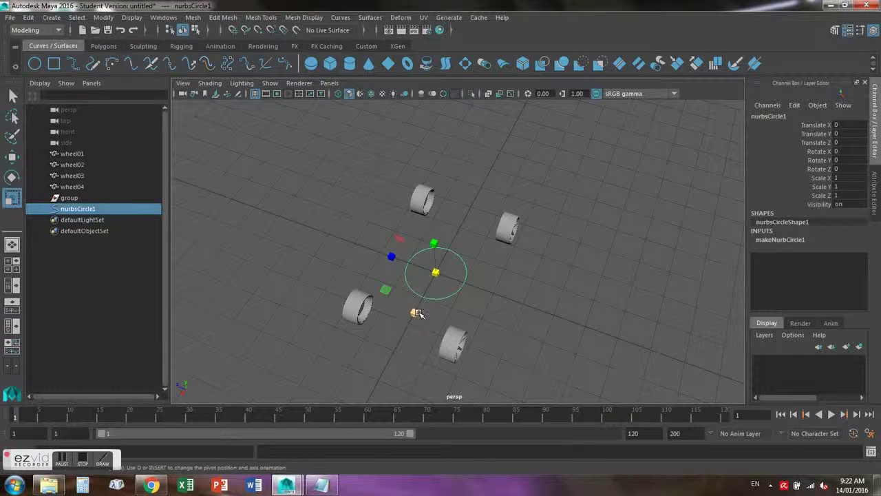
{"action": "left_click_drag", "start_coordinate": [437, 274], "coordinate": [575, 235]}
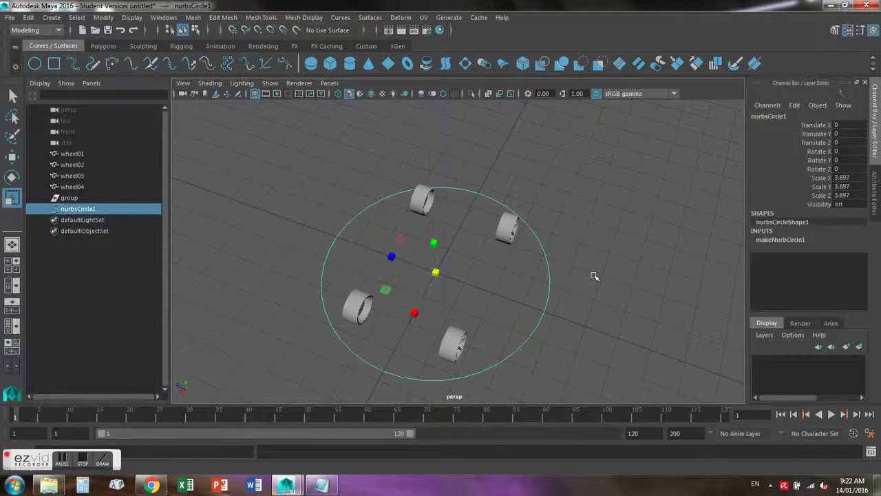
{"action": "left_click", "coordinate": [597, 284]}
- Rename the NURBS circle as control and delete the leftover empty group
{"action": "left_click_drag", "start_coordinate": [599, 332], "coordinate": [574, 337], "text": "alt"}
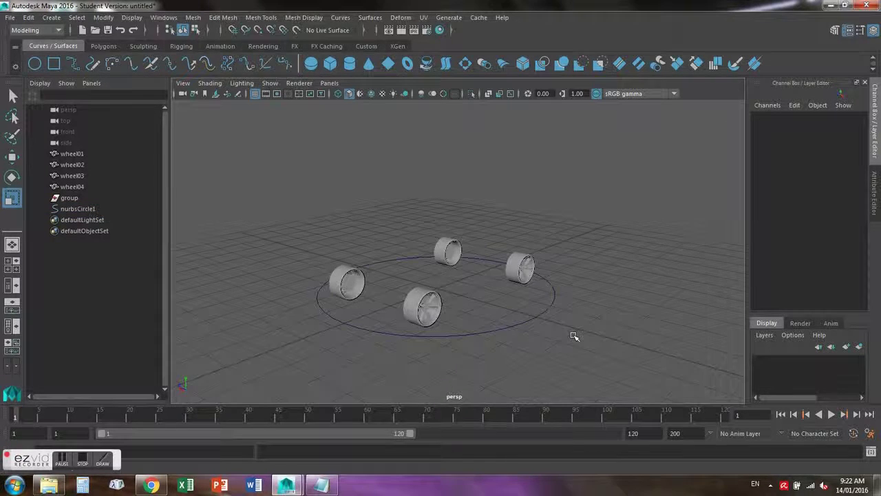
{"action": "left_click", "coordinate": [537, 320]}
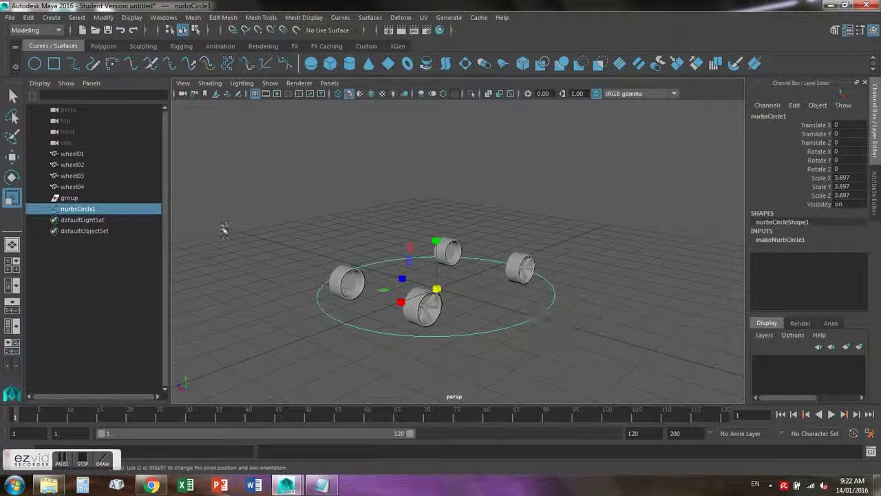
{"action": "double_click", "coordinate": [103, 209]}
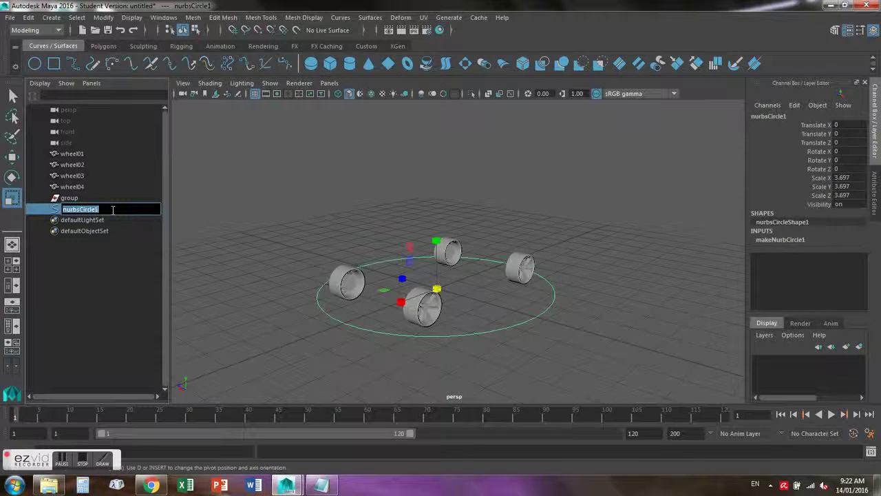
{"action": "type", "text": "control"}
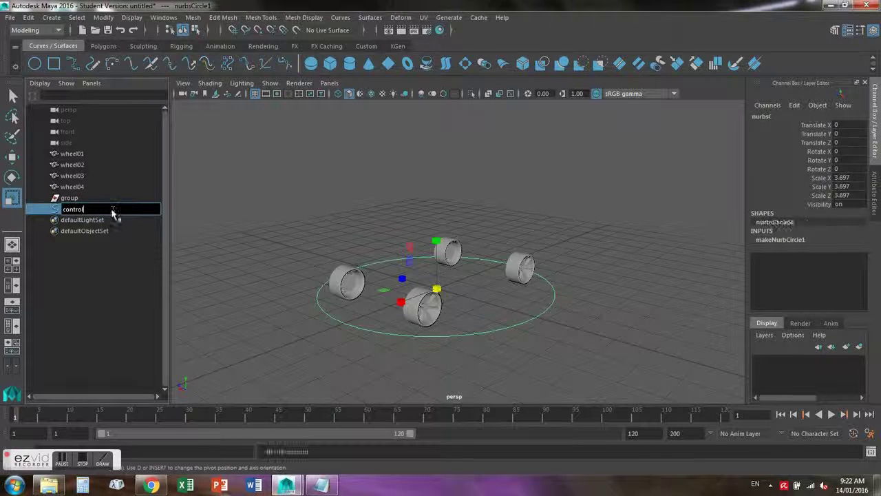
{"action": "key", "text": "Return"}
{"action": "left_click", "coordinate": [305, 282]}
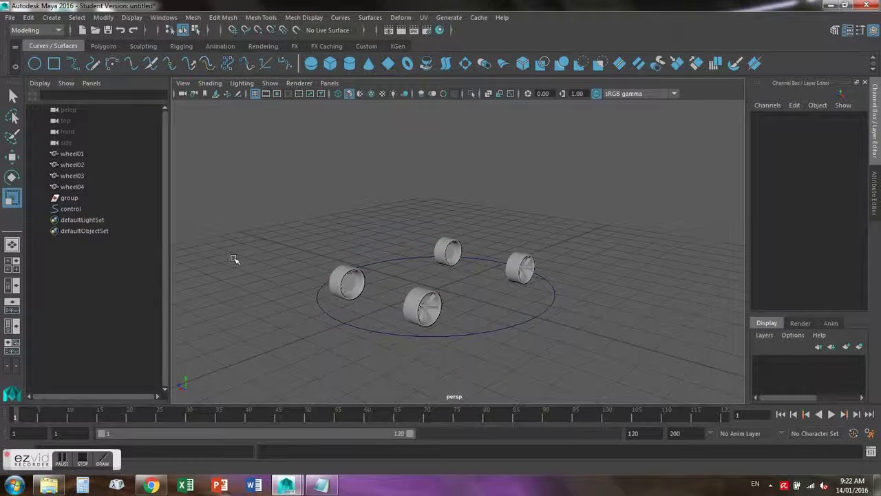
{"action": "left_click", "coordinate": [61, 199]}
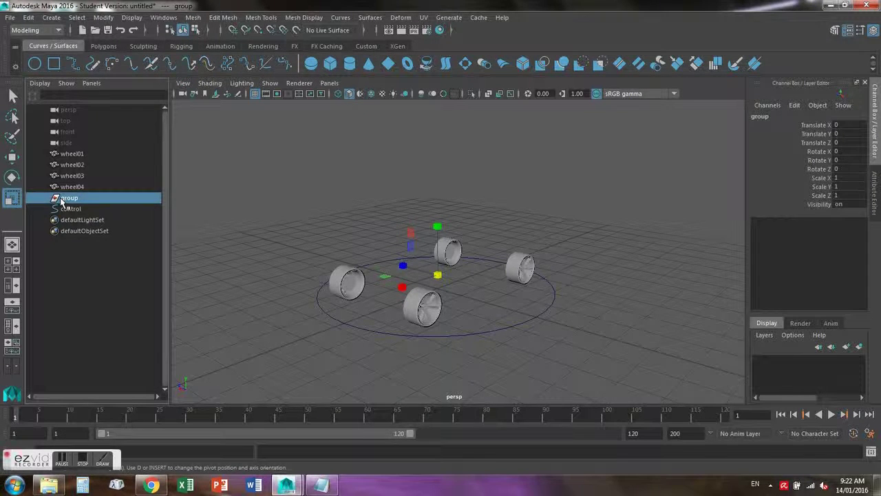
{"action": "key", "text": "Delete"}
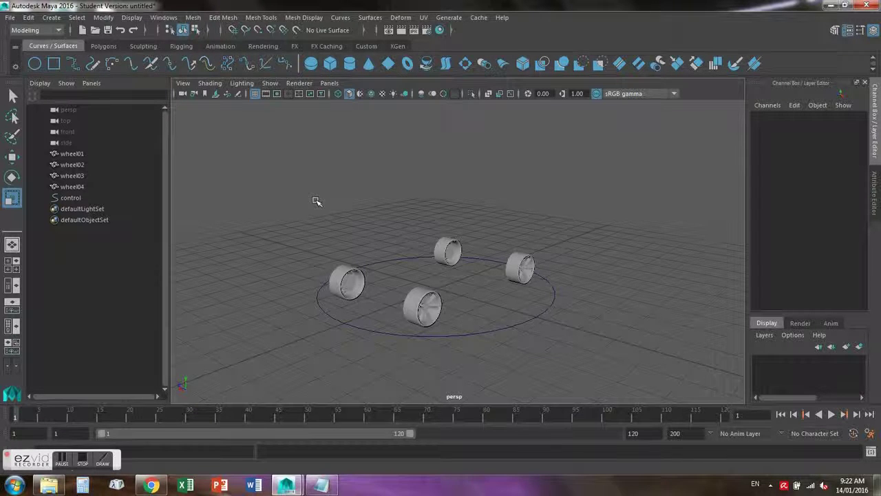
{"action": "left_click", "coordinate": [164, 18]}
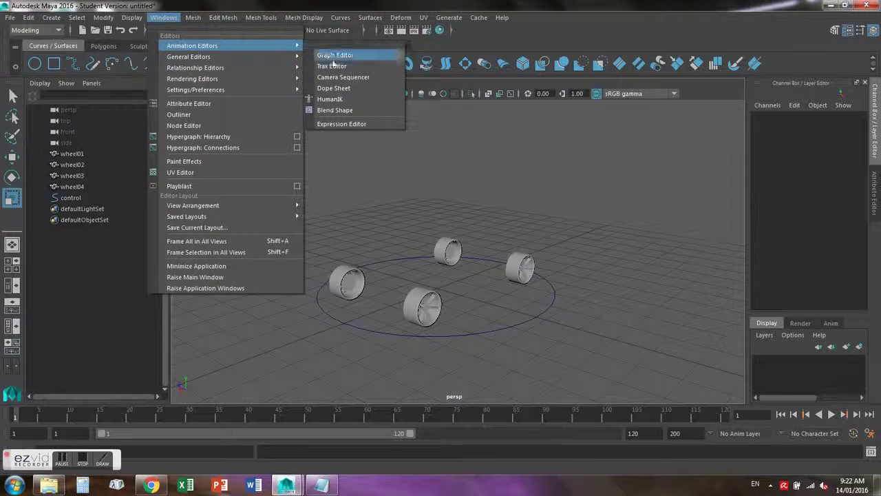
{"action": "left_click", "coordinate": [344, 123]}
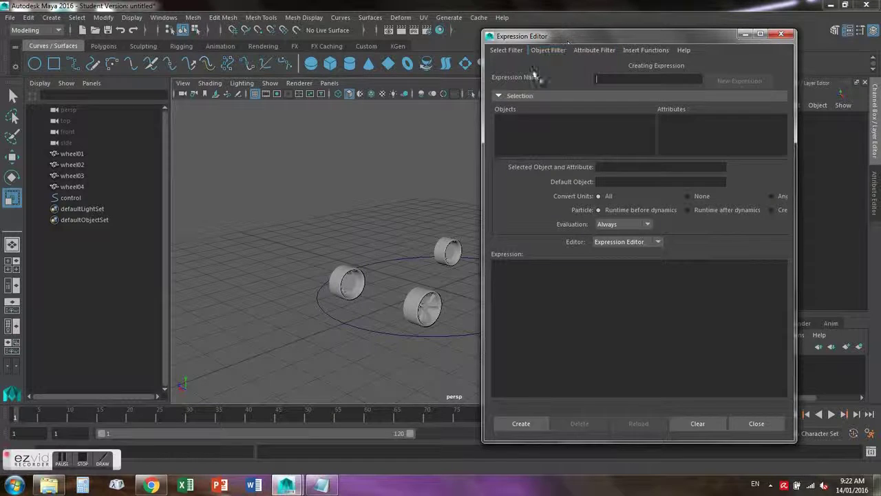
{"action": "left_click_drag", "start_coordinate": [409, 243], "coordinate": [296, 292], "text": "alt"}
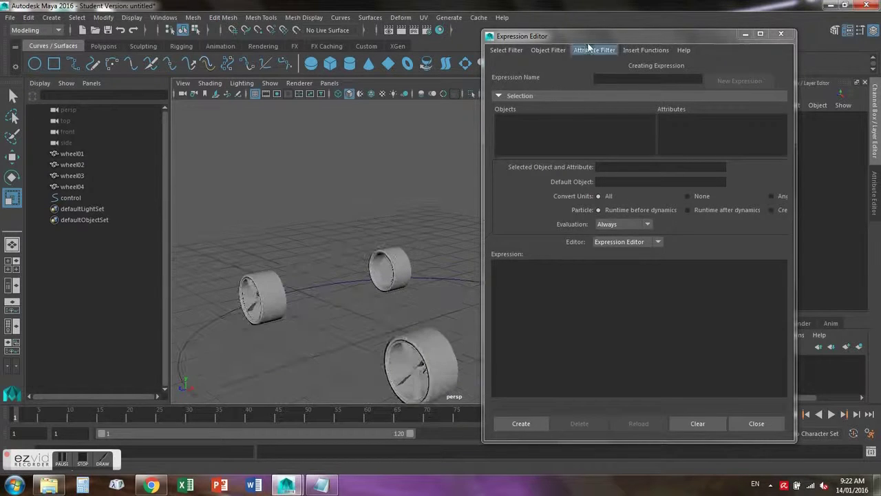
{"action": "left_click_drag", "start_coordinate": [589, 41], "coordinate": [622, 31]}
{"action": "left_click", "coordinate": [779, 24]}
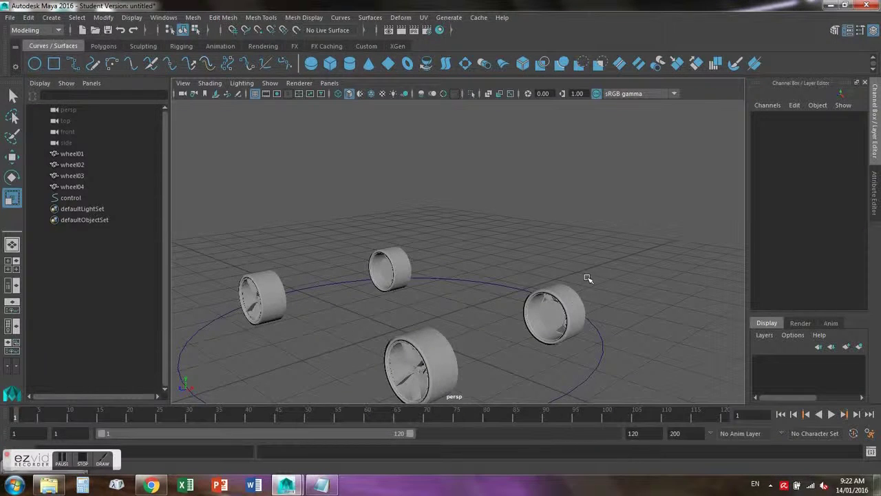
- Try a slight rotation of wheel04 and undo it
{"action": "left_click", "coordinate": [557, 307]}
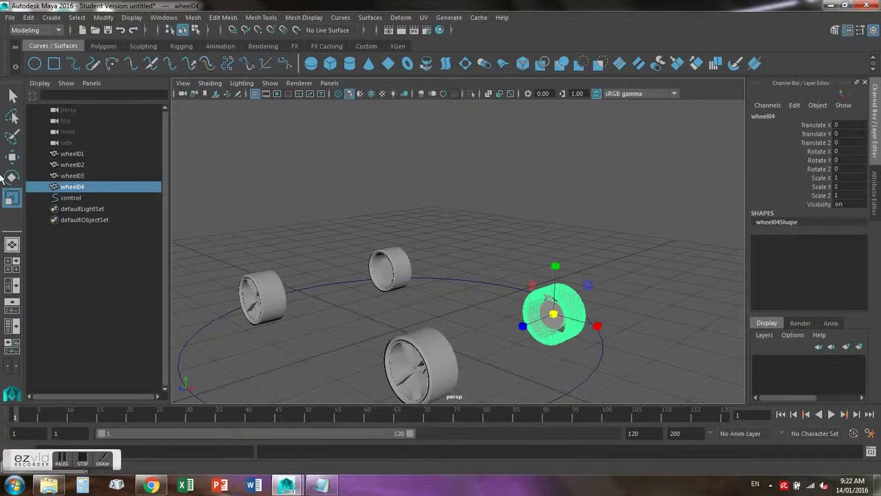
{"action": "key", "text": "e"}
{"action": "mouse_move", "coordinate": [581, 281]}
{"action": "left_mouse_down"}
{"action": "mouse_move", "coordinate": [577, 296]}
{"action": "mouse_move", "coordinate": [573, 274]}
{"action": "mouse_move", "coordinate": [586, 295]}
{"action": "left_mouse_up"}
{"action": "key", "text": "ctrl+z"}
- Try moving the control circle along the X axis and undo the move
{"action": "left_click", "coordinate": [588, 379]}
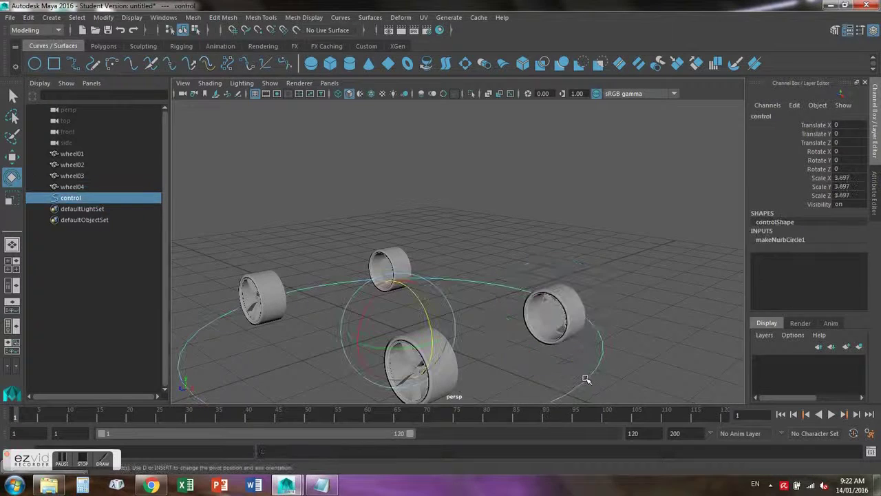
{"action": "left_click", "coordinate": [12, 156]}
{"action": "left_click_drag", "start_coordinate": [434, 344], "coordinate": [416, 341]}
{"action": "key", "text": "ctrl+z"}
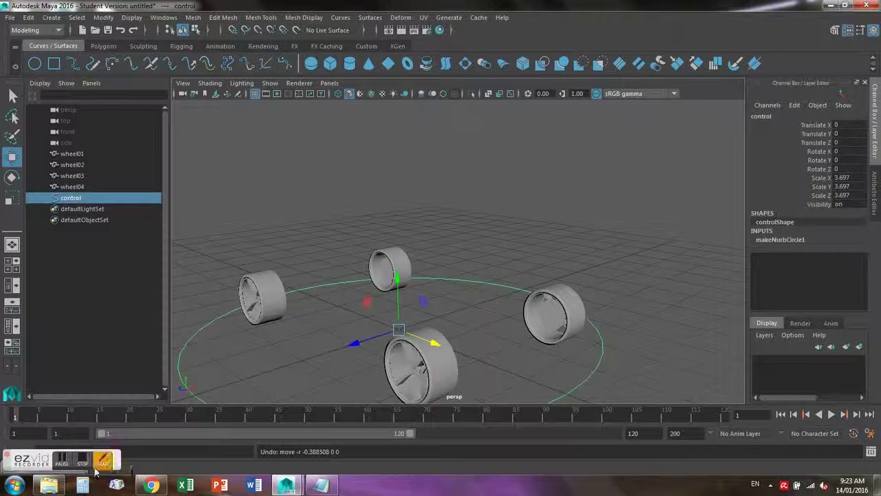
- Open the Expression Editor with the control circle still selected
{"action": "right_click", "coordinate": [13, 463]}
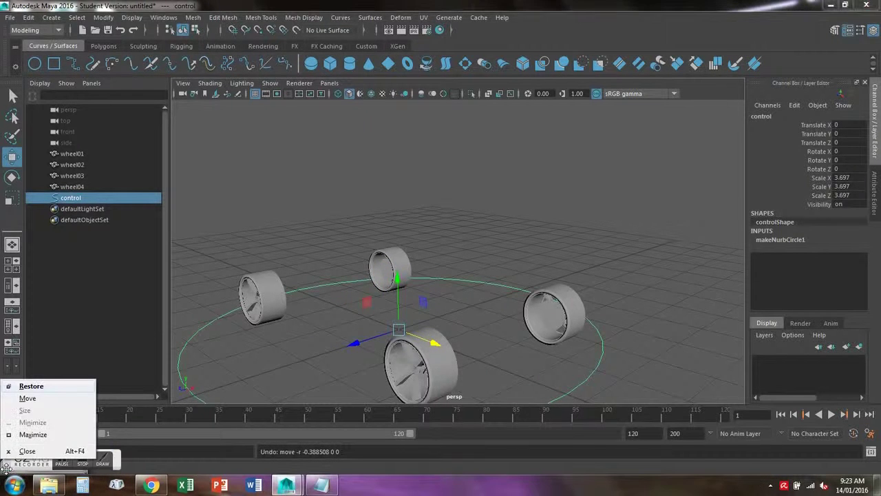
{"action": "left_click", "coordinate": [162, 20]}
{"action": "left_click", "coordinate": [167, 19]}
{"action": "mouse_move", "coordinate": [181, 46]}
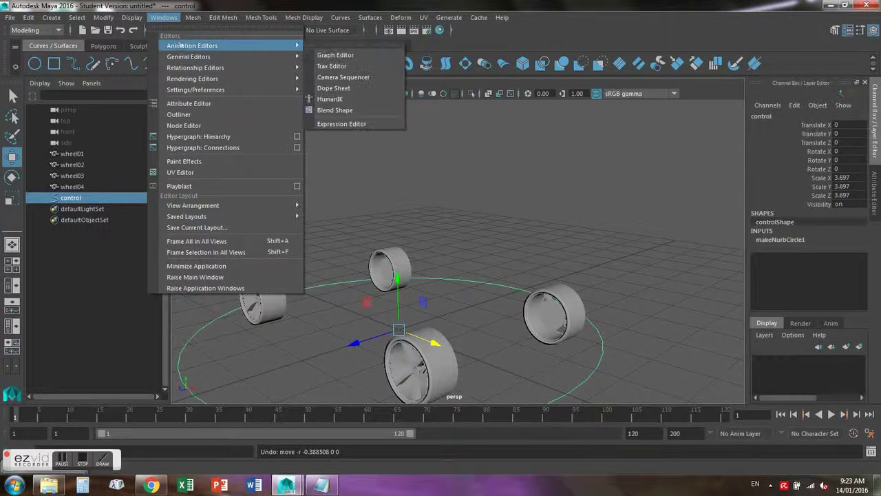
{"action": "left_click", "coordinate": [324, 125]}
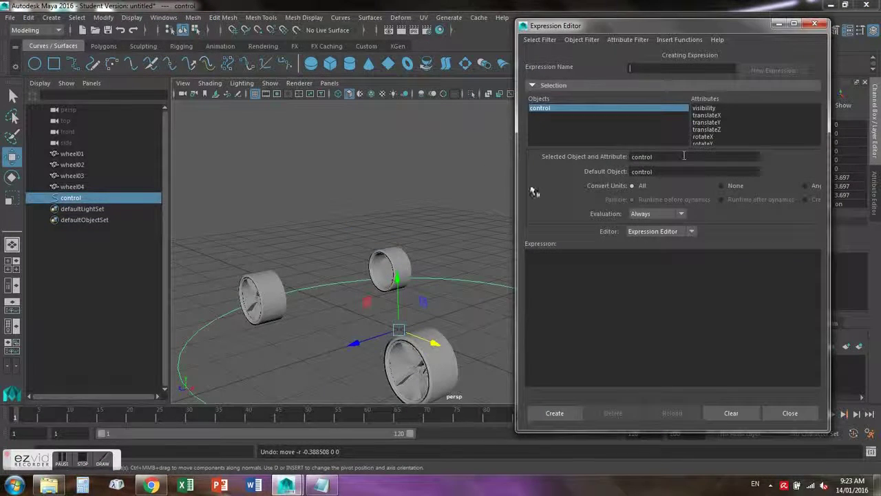
- Target wheel03's rotateZ attribute and begin its expression text with wheel03.rotateZ
{"action": "left_click", "coordinate": [421, 367]}
{"action": "scroll", "coordinate": [720, 141], "scroll_direction": "down", "scroll_amount": 1}
{"action": "scroll", "coordinate": [715, 141], "scroll_direction": "down", "scroll_amount": 2}
{"action": "left_click", "coordinate": [703, 115]}
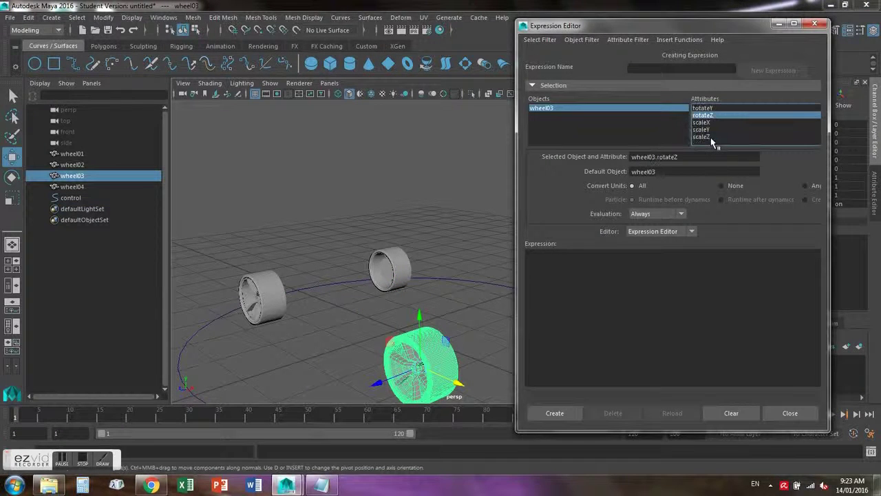
{"action": "left_click_drag", "start_coordinate": [682, 157], "coordinate": [626, 159]}
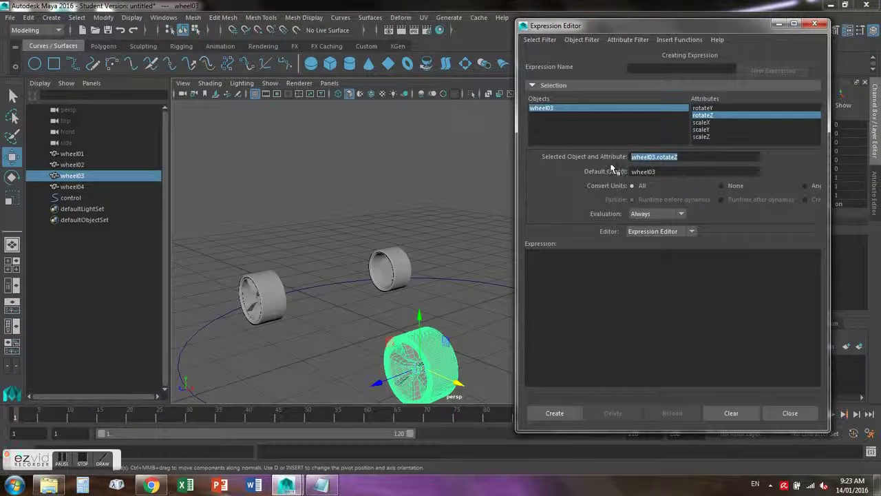
{"action": "left_click", "coordinate": [576, 268]}
{"action": "type", "text": "wheel03.rotateZ"}
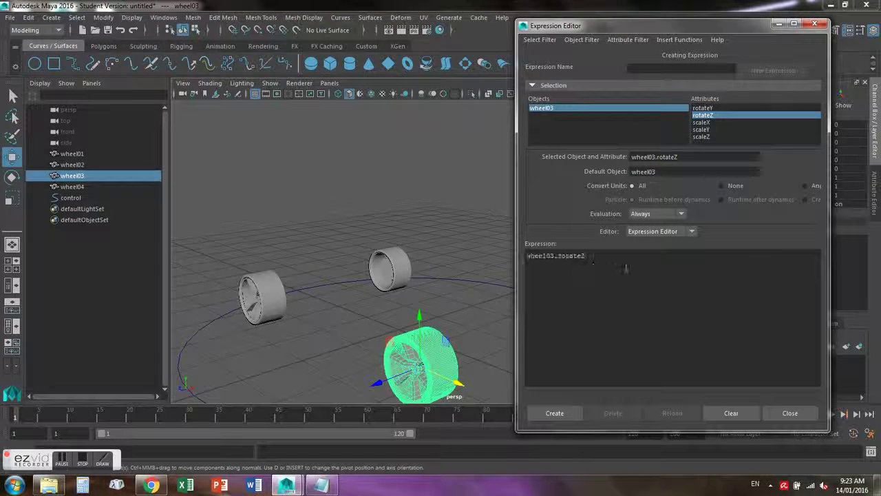
- Complete and create wheel03's expression with = (control.translateX / (3.14))* 360, and test it by moving the control circle along X
{"action": "type", "text": "= (control.translateX / ("}
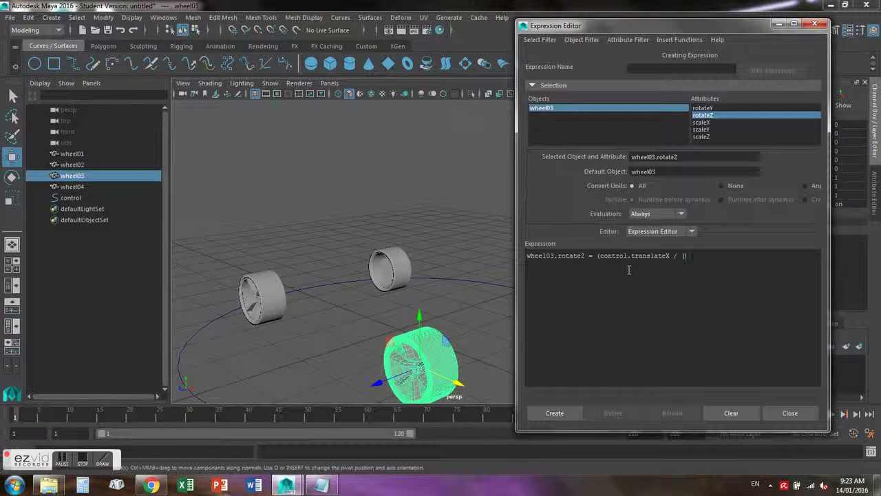
{"action": "type", "text": "3.14))"}
{"action": "left_click", "coordinate": [565, 415]}
{"action": "left_click", "coordinate": [554, 413]}
{"action": "left_click", "coordinate": [336, 289]}
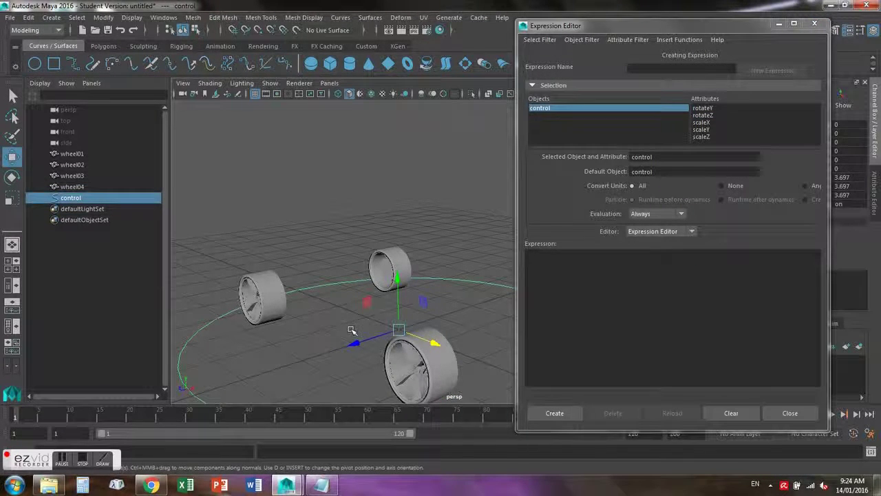
{"action": "left_click_drag", "start_coordinate": [439, 344], "coordinate": [355, 321]}
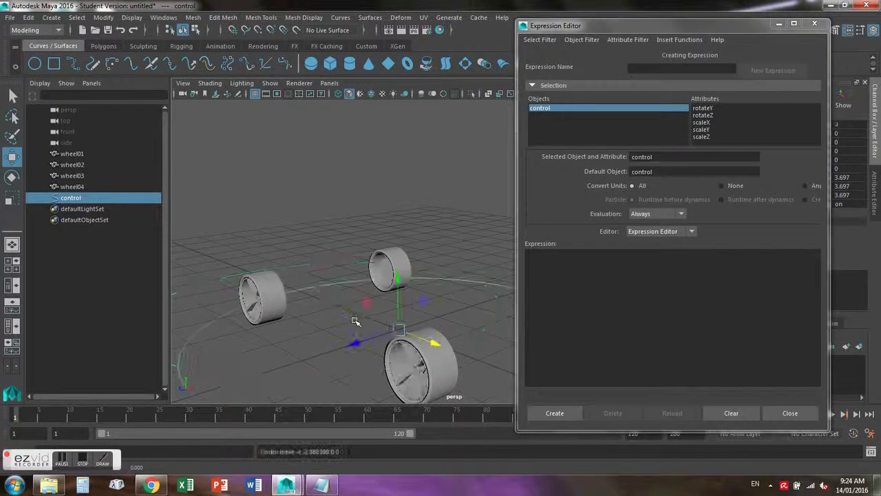
- Change the multiplier in wheel03's rotateZ expression to -360 and apply the edit
{"action": "left_click", "coordinate": [435, 372]}
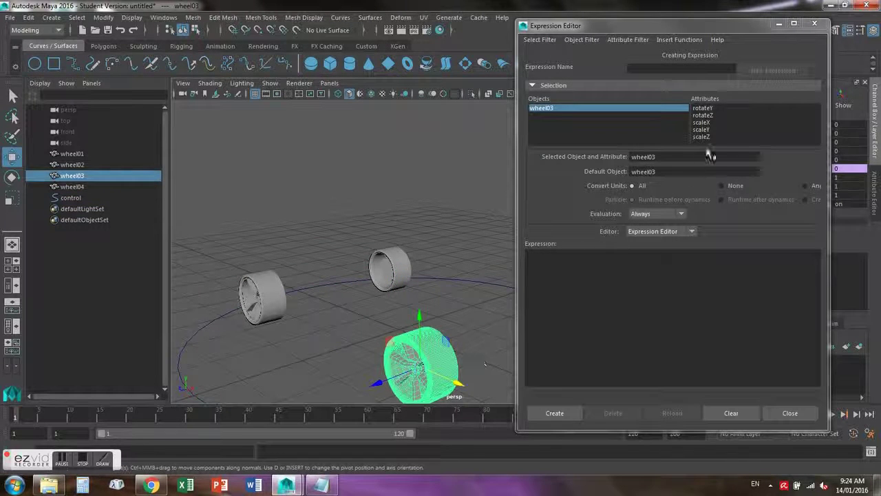
{"action": "left_click", "coordinate": [706, 115]}
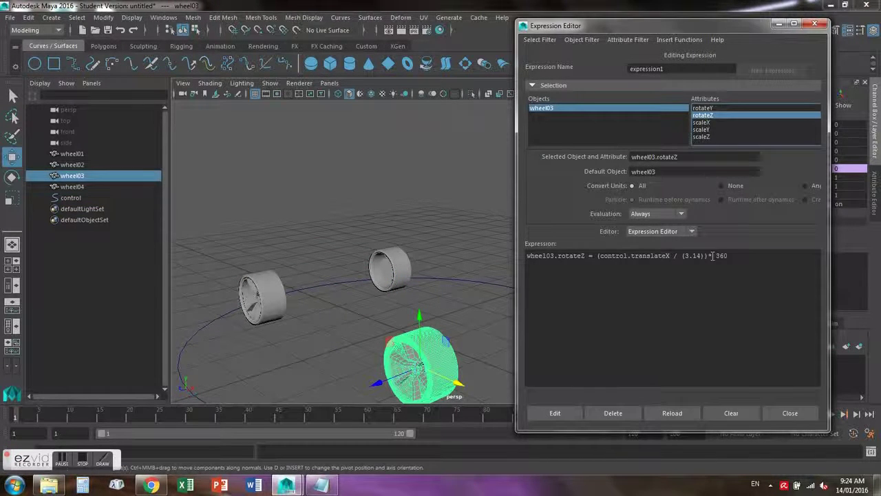
{"action": "left_click_drag", "start_coordinate": [713, 256], "coordinate": [719, 256]}
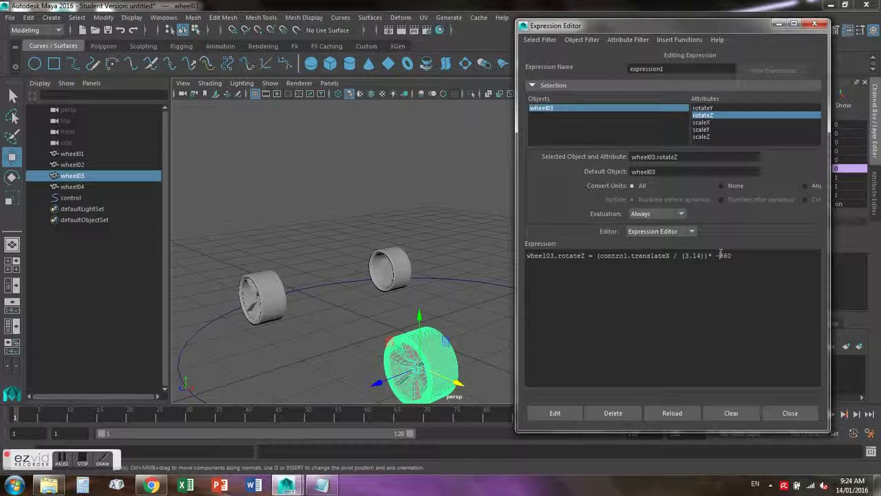
{"action": "left_click", "coordinate": [552, 413]}
- Check the rotateZ attributes of wheel02, wheel01 and wheel04 for existing expressions
{"action": "left_click", "coordinate": [444, 286]}
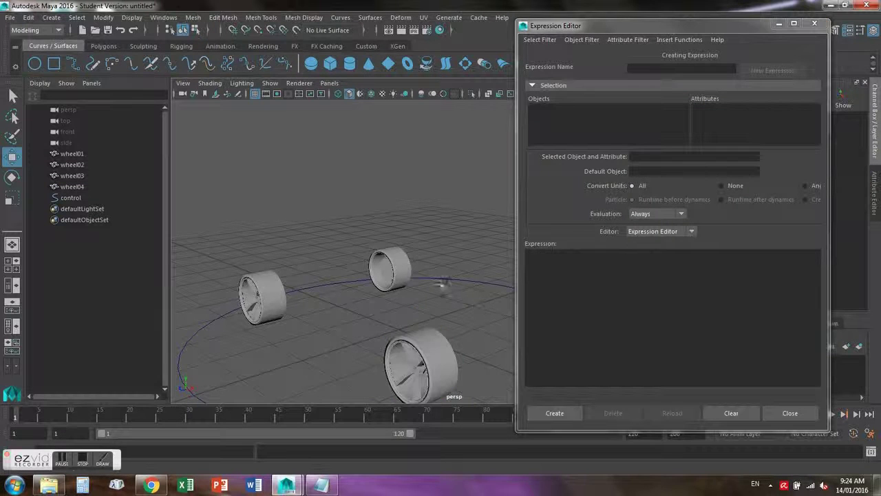
{"action": "key", "text": "a"}
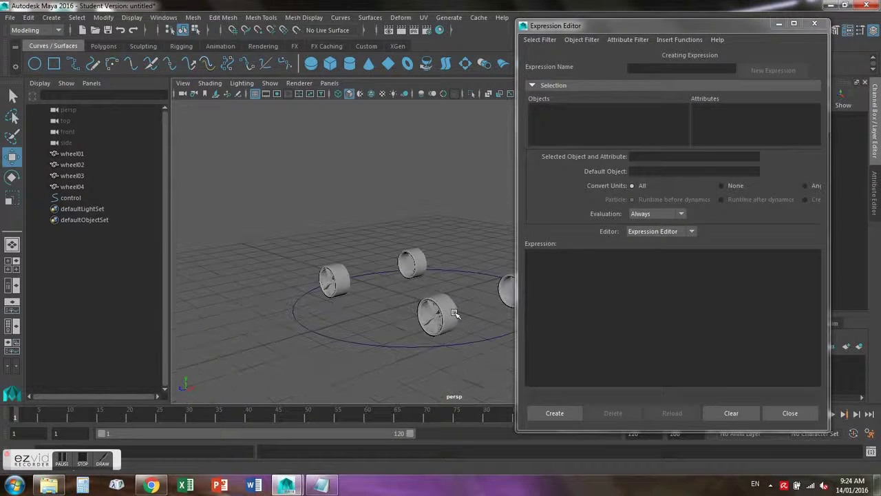
{"action": "left_click_drag", "start_coordinate": [405, 326], "coordinate": [455, 328], "text": "alt"}
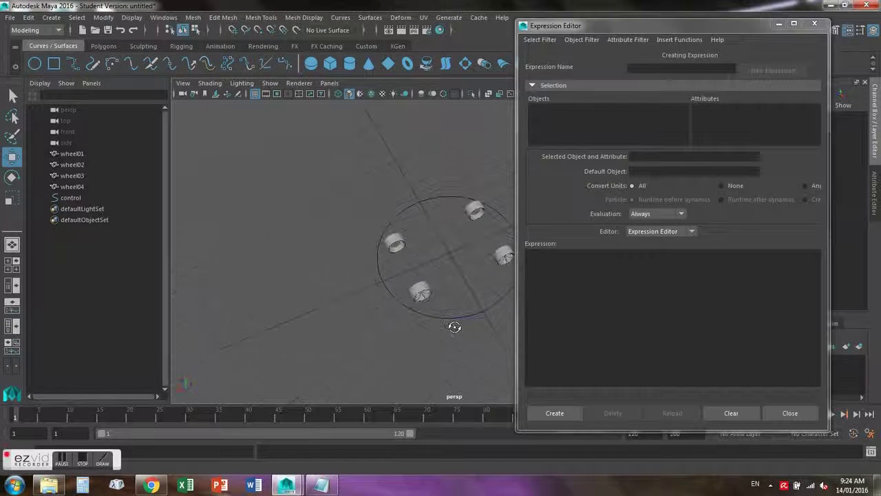
{"action": "left_click", "coordinate": [477, 212]}
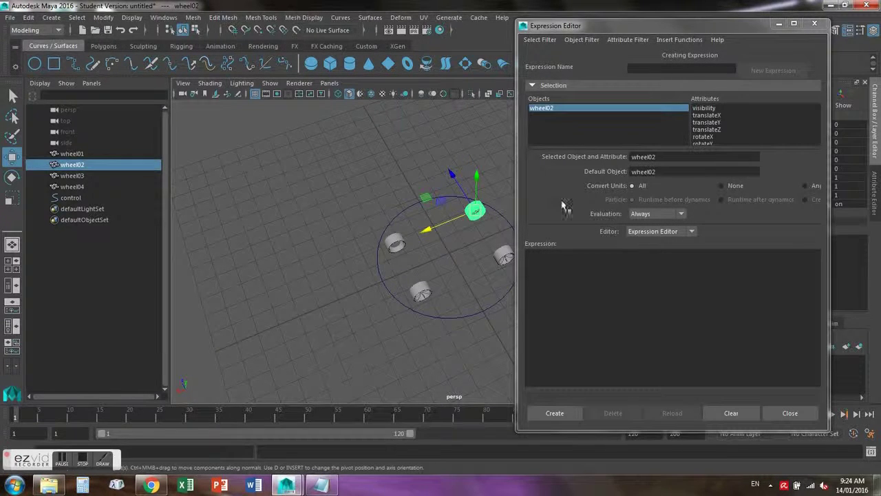
{"action": "left_click", "coordinate": [704, 137]}
{"action": "scroll", "coordinate": [707, 131], "scroll_direction": "down", "scroll_amount": 2}
{"action": "left_click", "coordinate": [709, 115]}
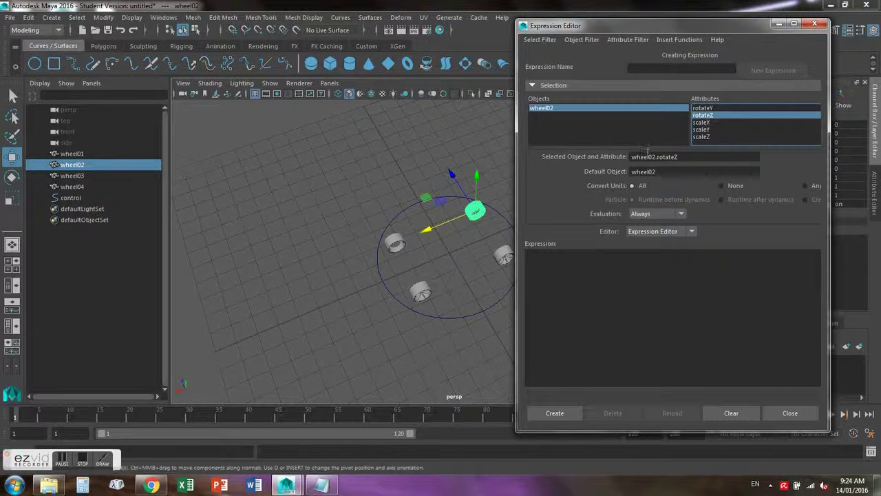
{"action": "left_click", "coordinate": [505, 256]}
{"action": "left_click", "coordinate": [707, 116]}
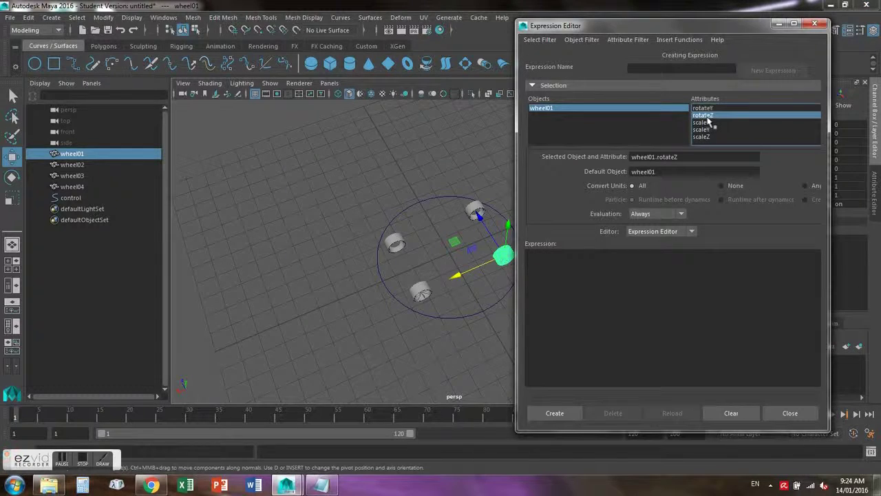
{"action": "left_click", "coordinate": [422, 293]}
{"action": "left_click", "coordinate": [710, 115]}
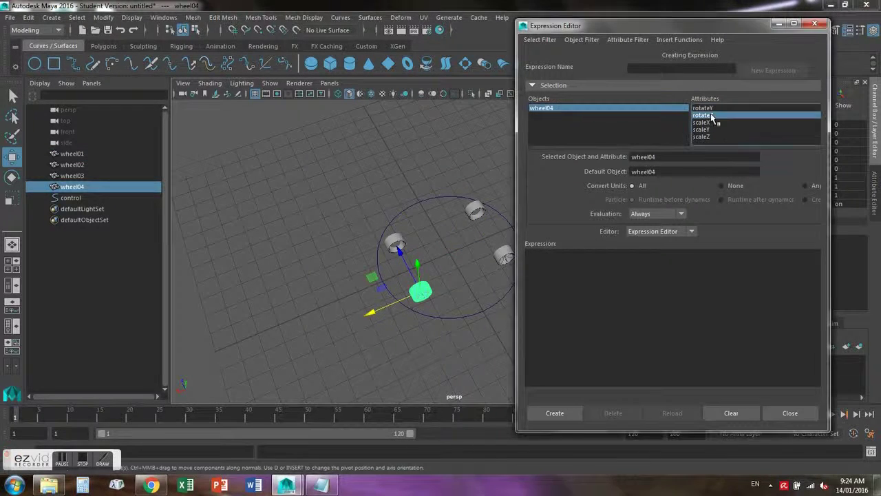
- Copy everything after wheel03.rotateZ from wheel03's rotateZ expression
{"action": "left_click", "coordinate": [399, 246]}
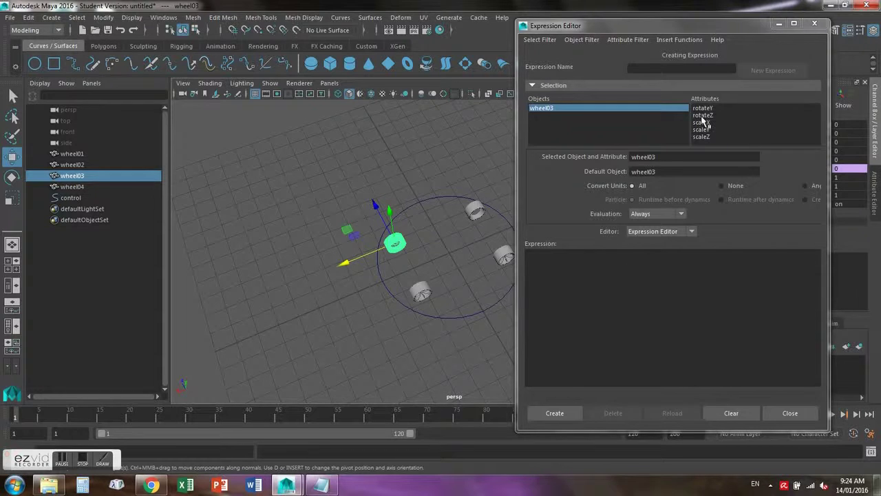
{"action": "left_click", "coordinate": [702, 117]}
{"action": "left_click_drag", "start_coordinate": [732, 255], "coordinate": [586, 256]}
{"action": "key", "text": "ctrl+c"}
- Enter wheel04.rotateZ = (control.translateX / (3.14))* -360 as the expression text for wheel04's rotateZ attribute
{"action": "left_click", "coordinate": [416, 290]}
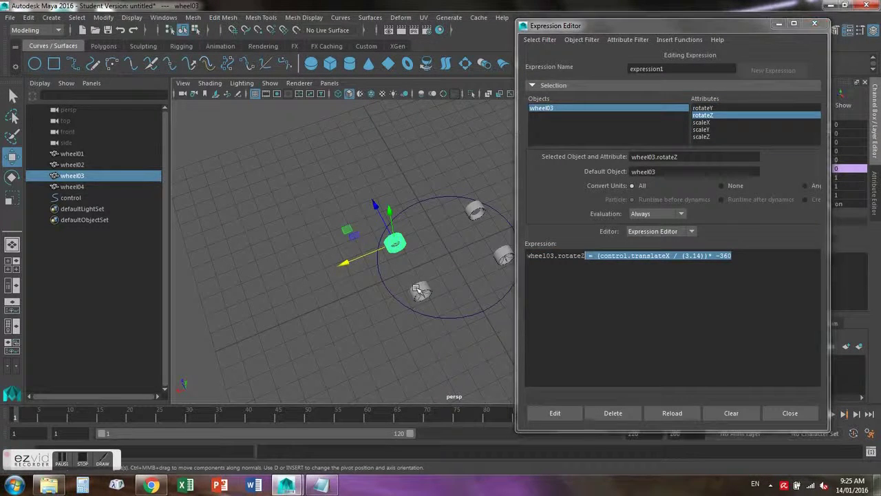
{"action": "left_click", "coordinate": [702, 115]}
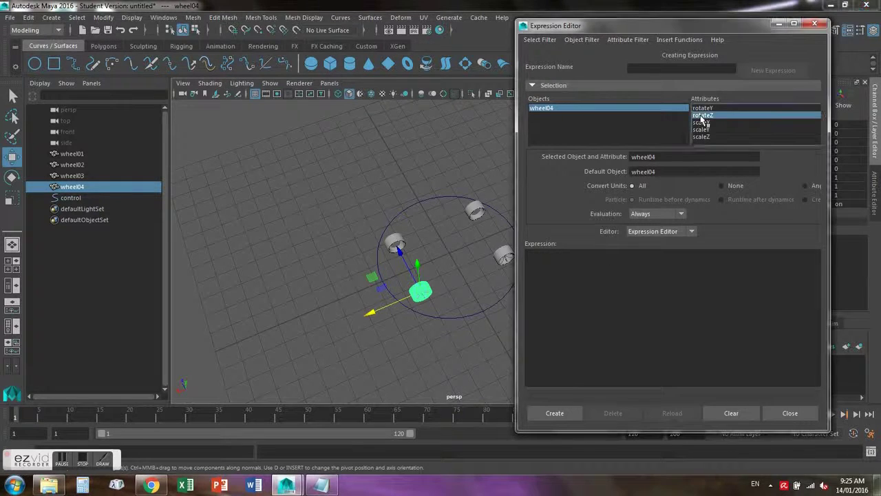
{"action": "left_click", "coordinate": [649, 259]}
{"action": "key", "text": "ctrl+v"}
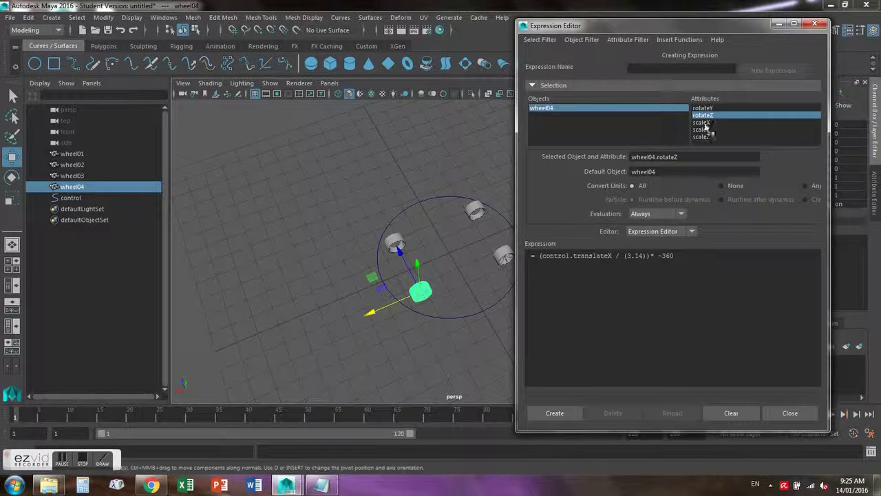
{"action": "left_click_drag", "start_coordinate": [685, 155], "coordinate": [599, 157]}
{"action": "key", "text": "ctrl+c"}
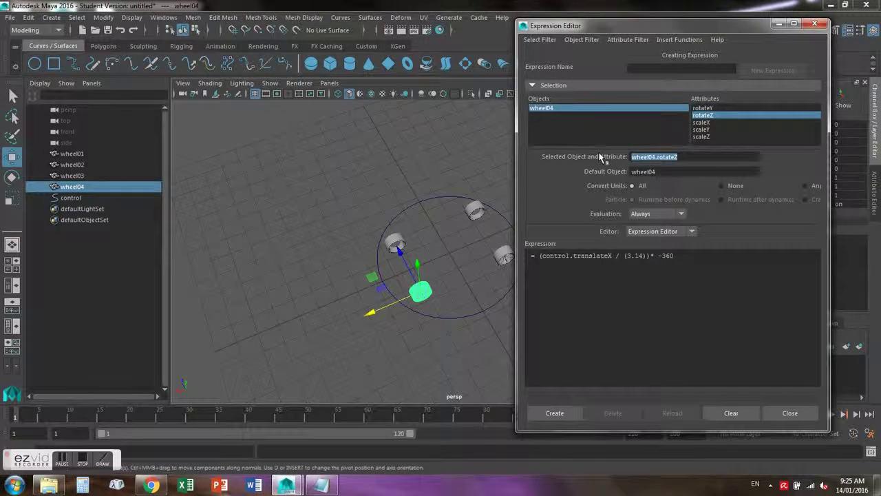
{"action": "left_click", "coordinate": [527, 256]}
{"action": "key", "text": "ctrl+v"}
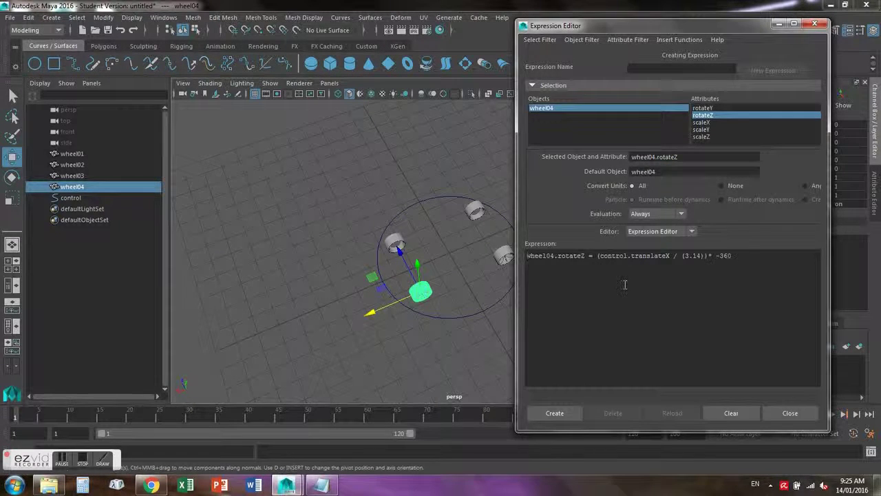
- Reselect wheel04 after switching to wheel02 and check whether its rotateZ attribute holds an expression
{"action": "left_click", "coordinate": [476, 214]}
{"action": "left_click", "coordinate": [432, 291]}
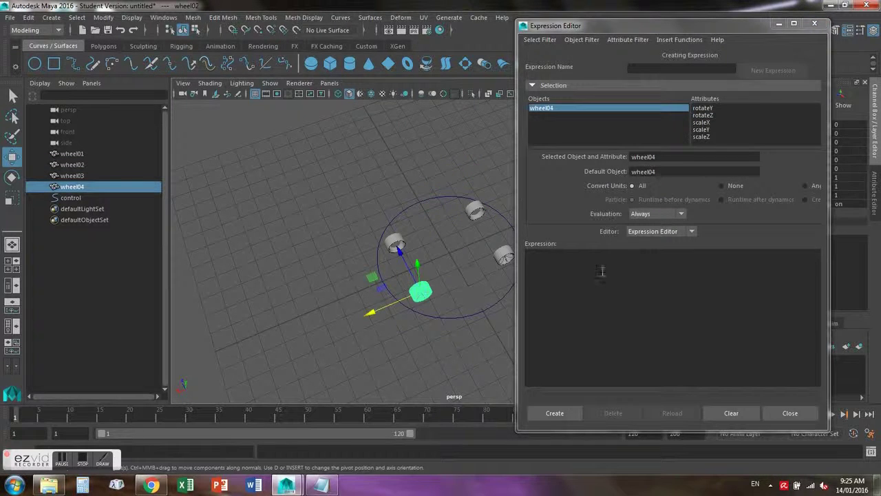
{"action": "left_click", "coordinate": [704, 115]}
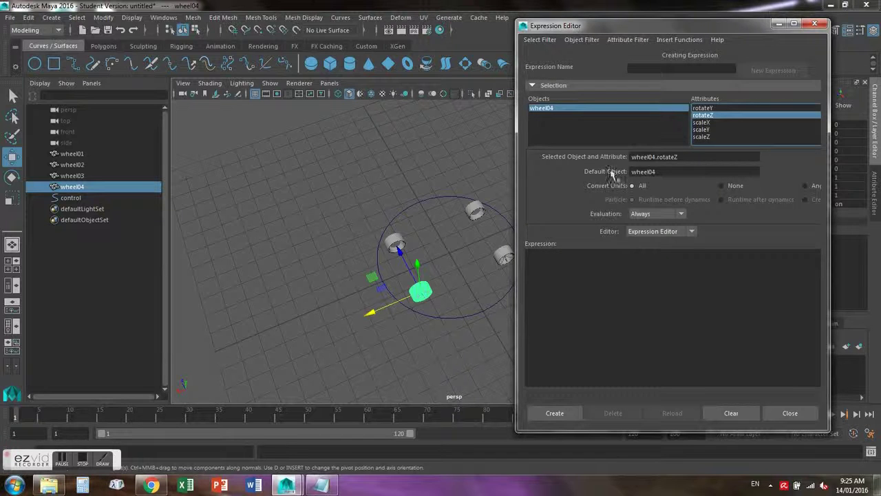
{"action": "left_click", "coordinate": [432, 252]}
{"action": "left_click", "coordinate": [423, 290]}
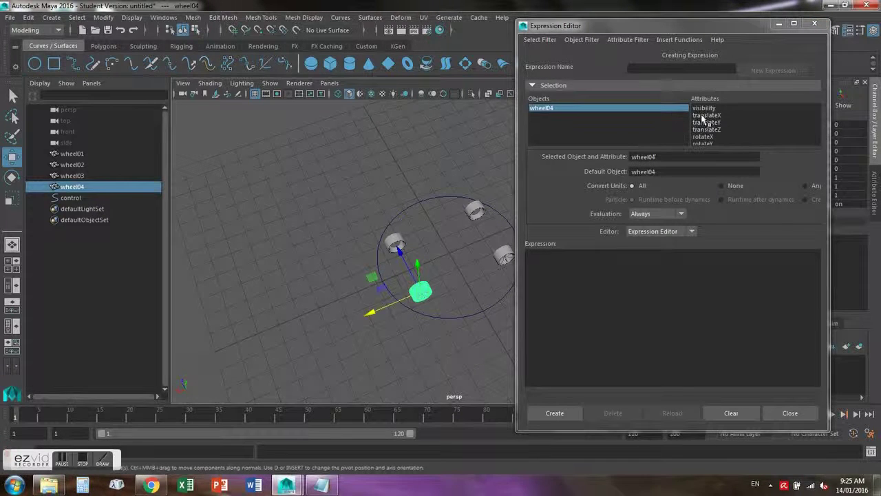
{"action": "left_click", "coordinate": [708, 137]}
{"action": "scroll", "coordinate": [714, 127], "scroll_direction": "down", "scroll_amount": 1}
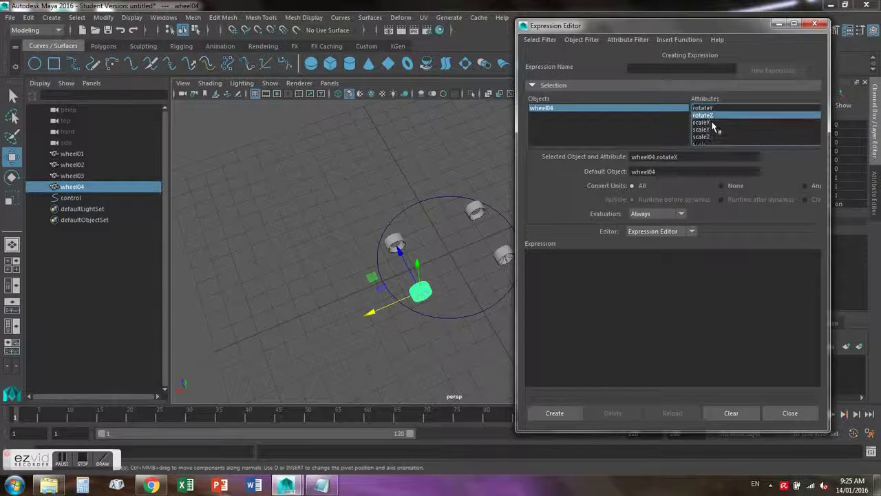
- Copy the "= (control.translateX / (3.14))* -360" part of the expression on wheel03's rotateZ
{"action": "left_click", "coordinate": [396, 243]}
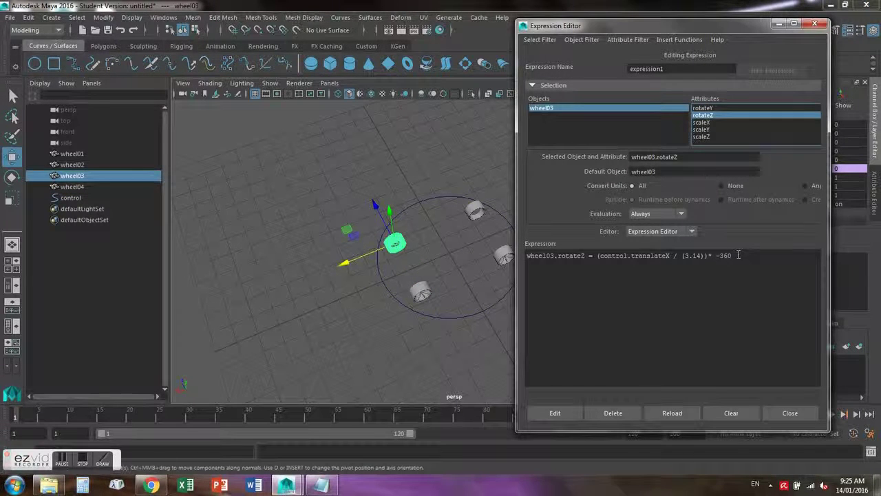
{"action": "left_click_drag", "start_coordinate": [738, 256], "coordinate": [587, 257]}
{"action": "key", "text": "ctrl+c"}
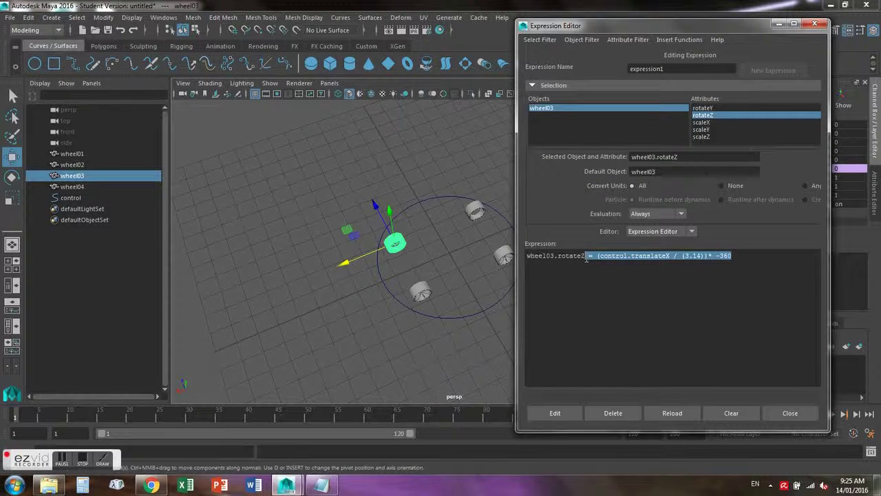
- Create the expression wheel04.rotateZ = (control.translateX / (3.14))* -360 on wheel04's rotateZ attribute
{"action": "left_click", "coordinate": [422, 293]}
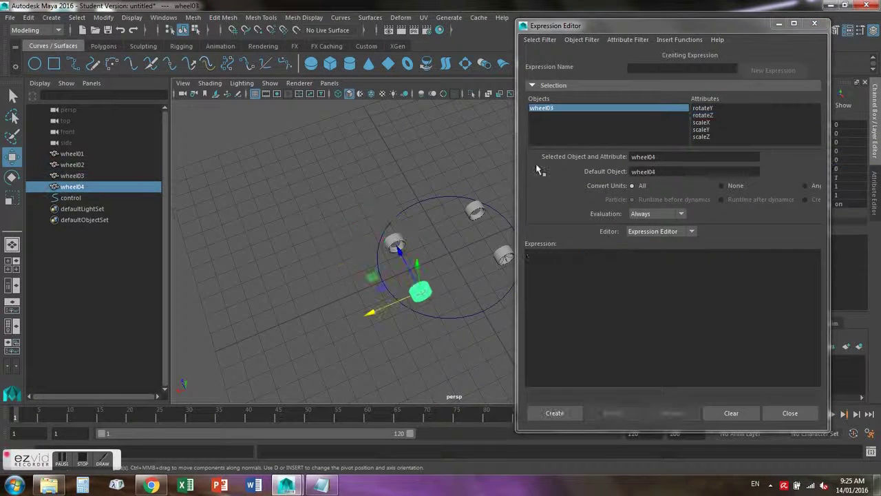
{"action": "left_click", "coordinate": [710, 122]}
{"action": "left_click", "coordinate": [703, 115]}
{"action": "left_click", "coordinate": [659, 255]}
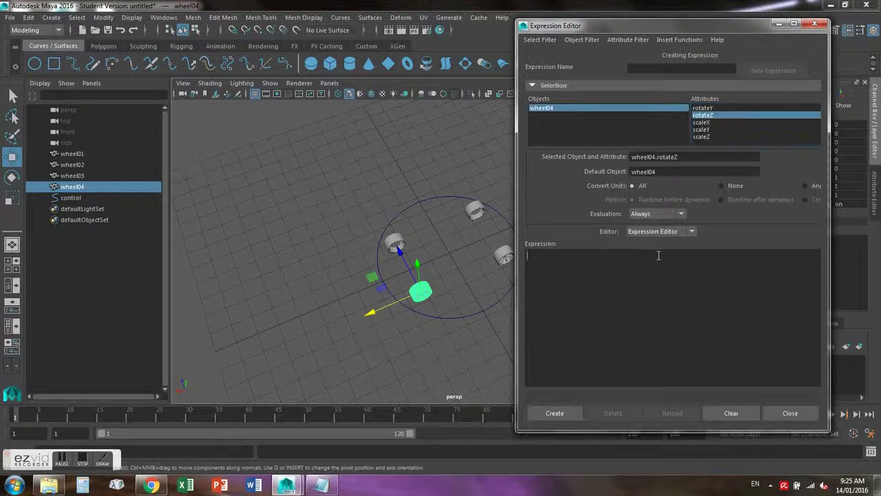
{"action": "key", "text": "ctrl+v"}
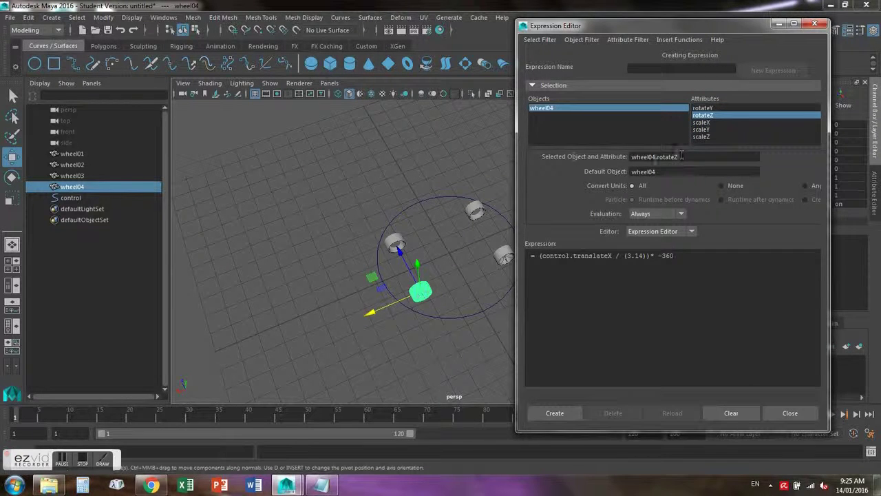
{"action": "left_click_drag", "start_coordinate": [682, 156], "coordinate": [576, 159]}
{"action": "key", "text": "ctrl+c"}
{"action": "left_click", "coordinate": [527, 256]}
{"action": "key", "text": "ctrl+v"}
{"action": "left_click", "coordinate": [555, 413]}
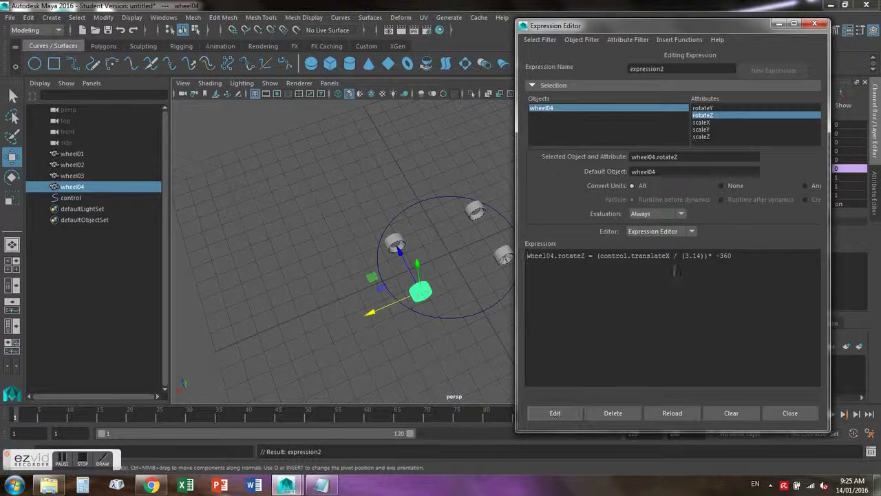
- Test wheel04's roll by moving the control circle along X, undo the move and set its Translate X to 0
{"action": "left_click", "coordinate": [485, 314]}
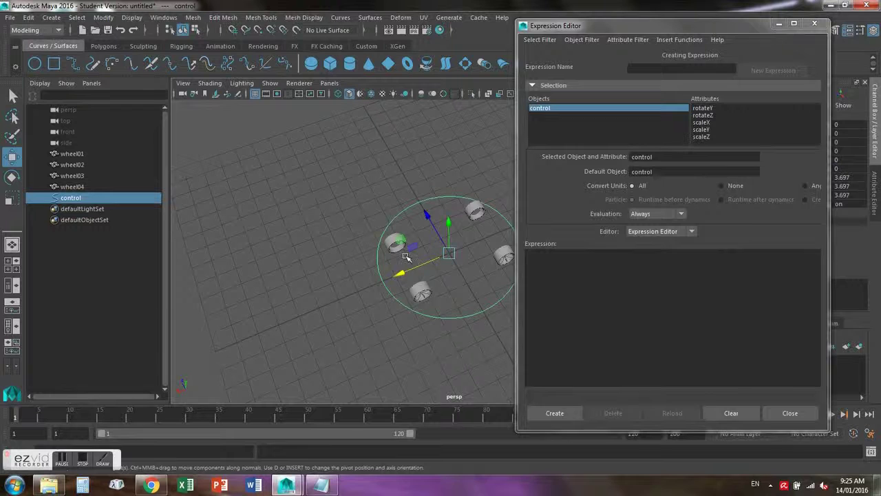
{"action": "left_click_drag", "start_coordinate": [401, 272], "coordinate": [398, 274]}
{"action": "left_click_drag", "start_coordinate": [403, 347], "coordinate": [422, 301], "text": "alt"}
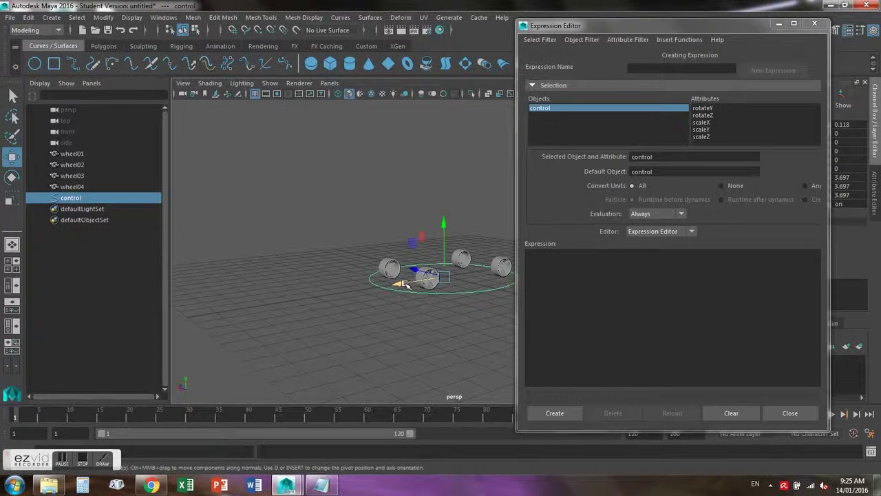
{"action": "key", "text": "ctrl+z"}
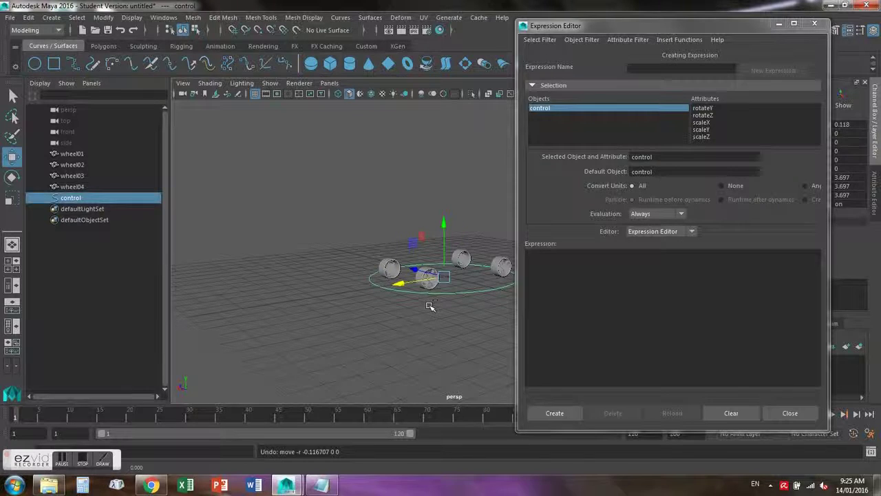
{"action": "left_click", "coordinate": [861, 124]}
{"action": "key", "text": "Return"}
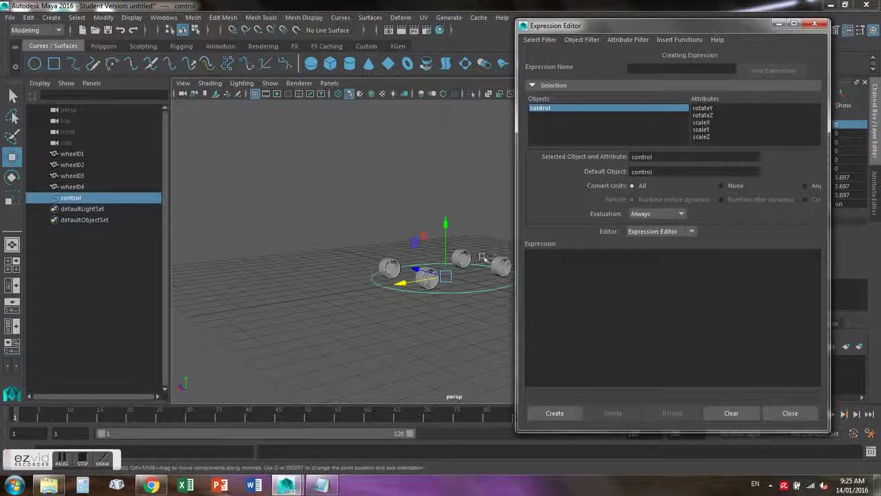
- Copy the whole rotateZ expression of wheel04
{"action": "left_click", "coordinate": [429, 277]}
{"action": "left_click", "coordinate": [712, 117]}
{"action": "left_click_drag", "start_coordinate": [732, 255], "coordinate": [574, 255]}
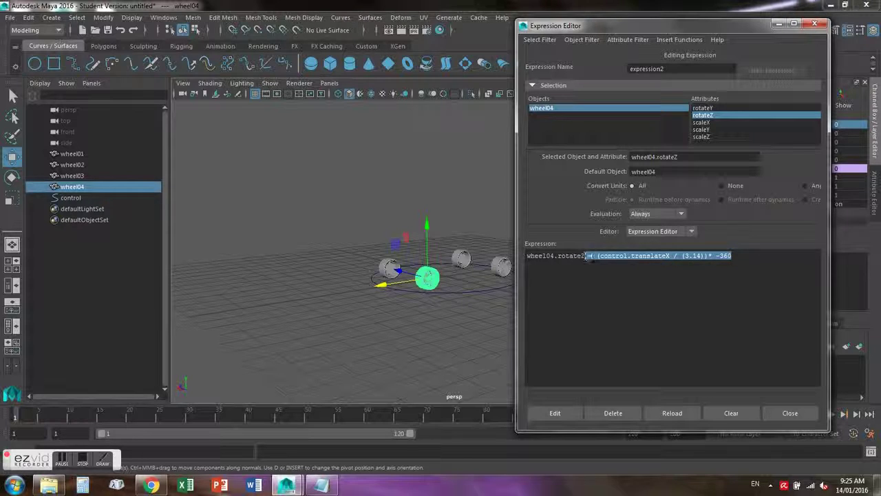
{"action": "left_click", "coordinate": [734, 256]}
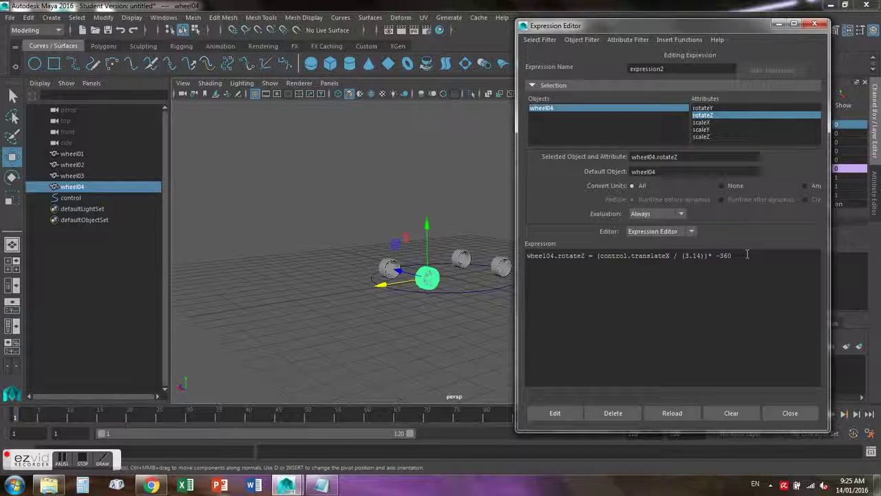
{"action": "left_click", "coordinate": [528, 256], "text": "shift"}
{"action": "key", "text": "ctrl+c"}
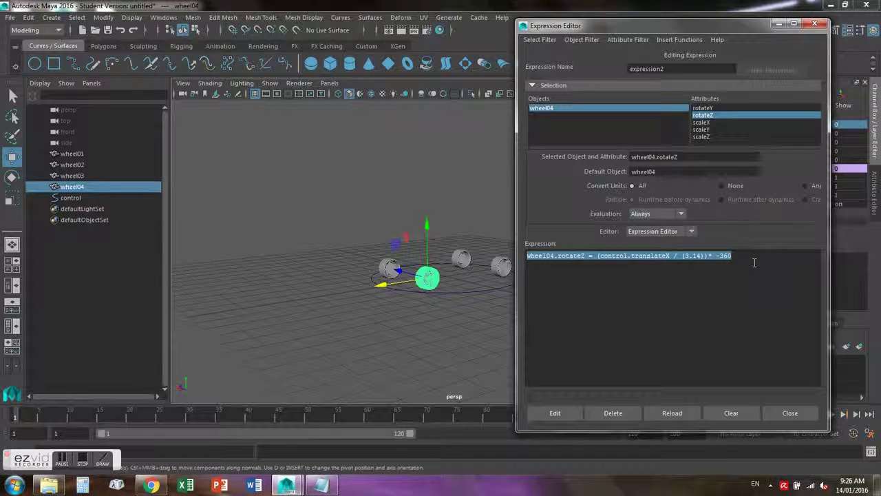
- Create the expression wheel02.rotateZ = (control.translateX / (3.14))* -360 on wheel02's rotateZ attribute
{"action": "left_click", "coordinate": [461, 260]}
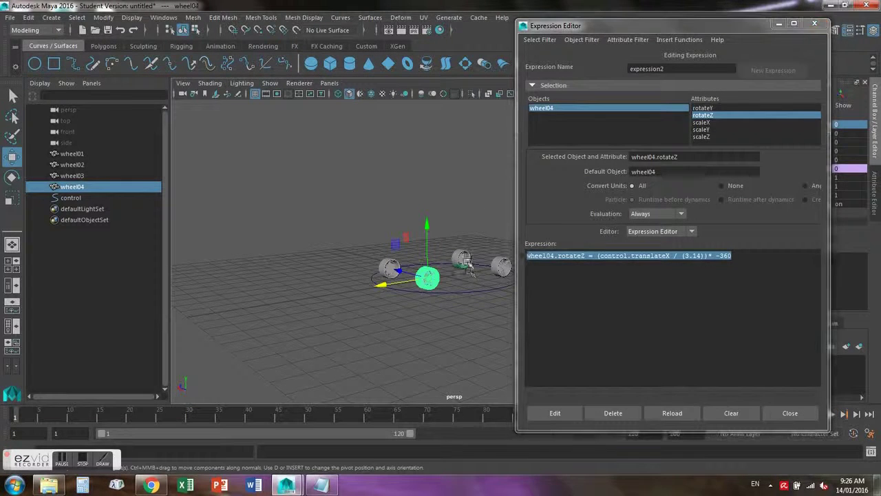
{"action": "left_click", "coordinate": [702, 116]}
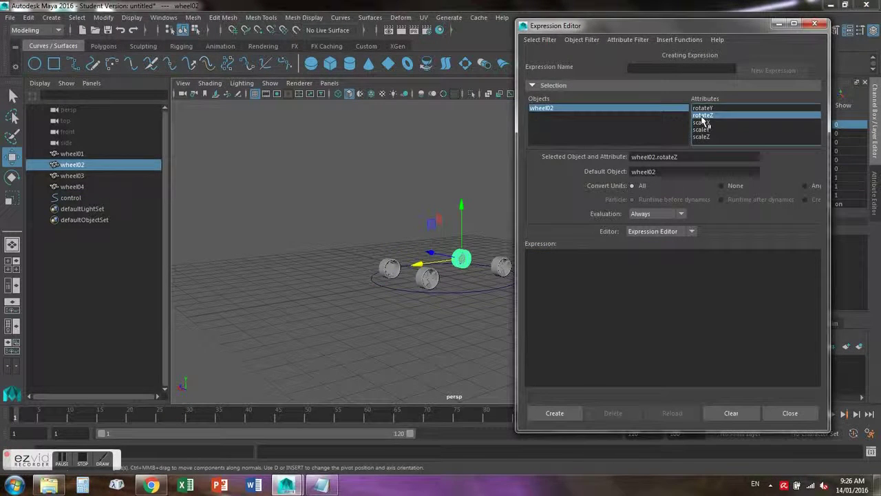
{"action": "left_click", "coordinate": [609, 279]}
{"action": "key", "text": "ctrl+v"}
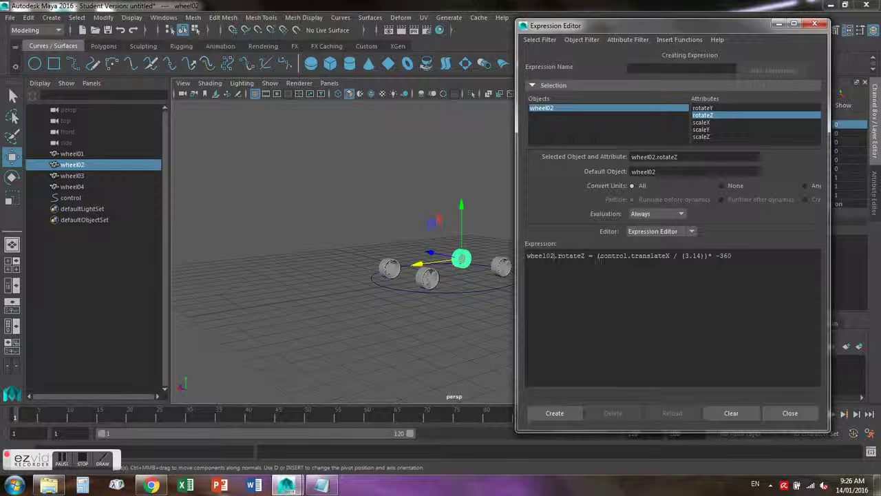
{"action": "left_click", "coordinate": [555, 413]}
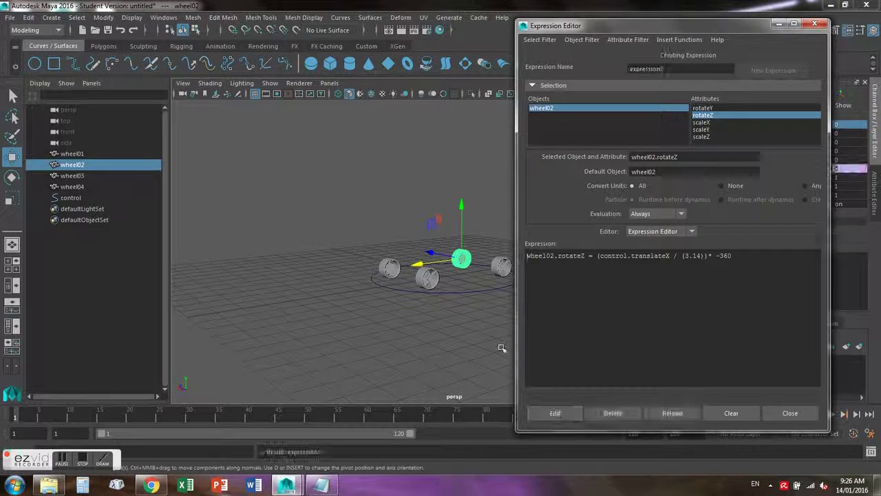
- Create the expression wheel01.rotateZ = (control.translateX / (3.14))* -360 on wheel01's rotateZ attribute
{"action": "left_click", "coordinate": [501, 268]}
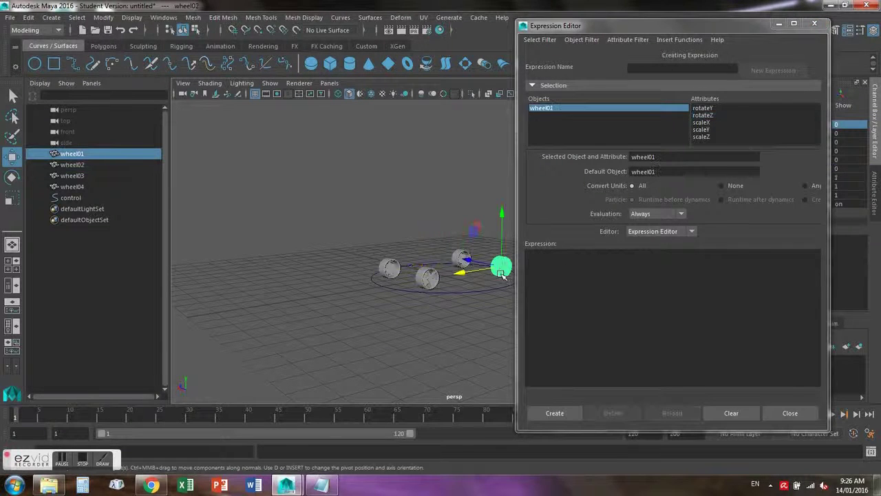
{"action": "left_click", "coordinate": [701, 114]}
{"action": "left_click", "coordinate": [539, 255]}
{"action": "key", "text": "ctrl+v"}
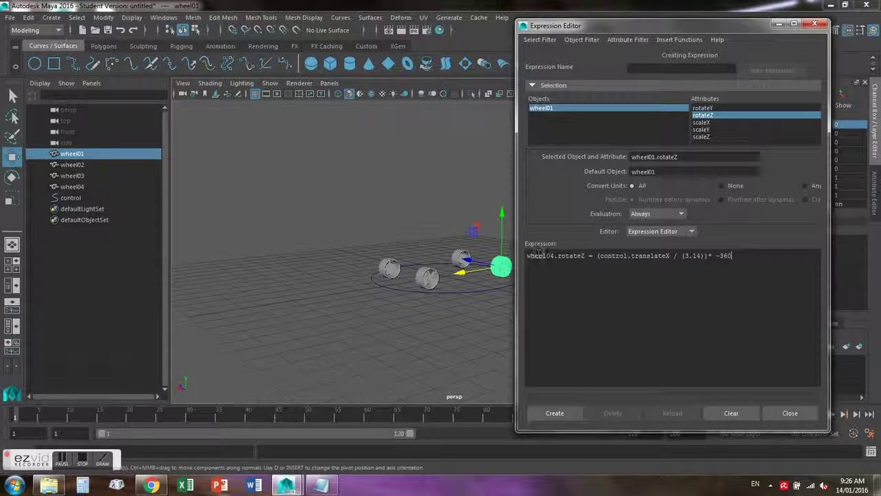
{"action": "left_click_drag", "start_coordinate": [554, 255], "coordinate": [550, 256]}
{"action": "left_click", "coordinate": [555, 413]}
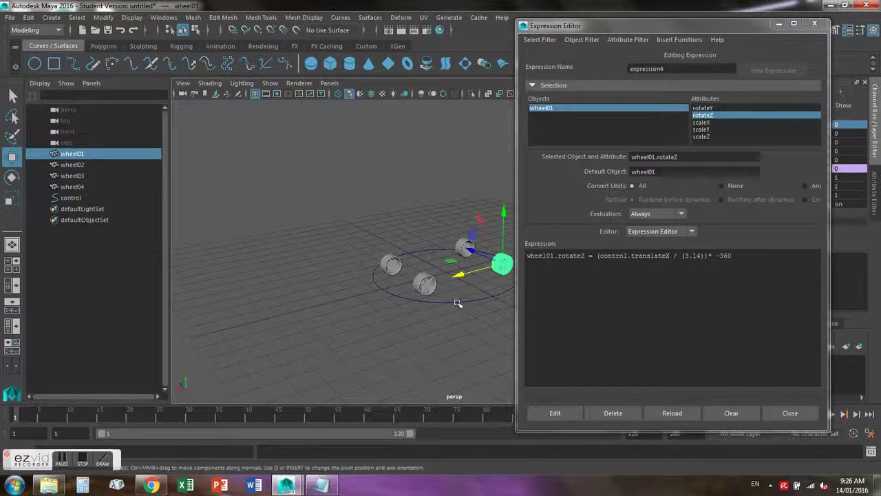
- Minimize the Expression Editor, test all four wheels by moving the control circle along X, and undo the move
{"action": "left_click", "coordinate": [457, 303]}
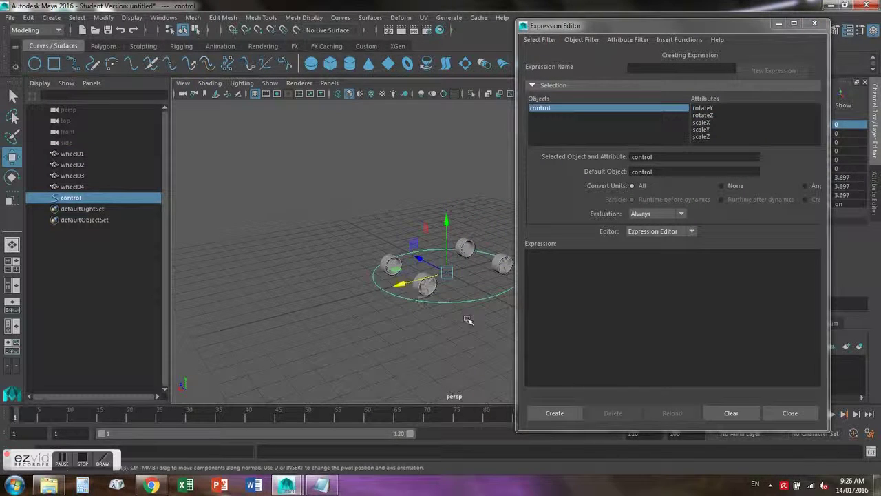
{"action": "scroll", "coordinate": [468, 321], "scroll_direction": "up", "scroll_amount": 3}
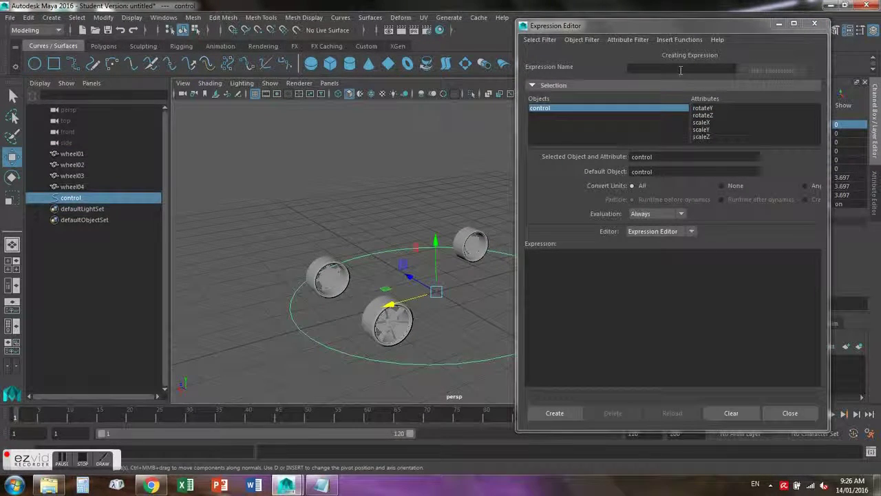
{"action": "left_click", "coordinate": [780, 24]}
{"action": "left_click_drag", "start_coordinate": [389, 308], "coordinate": [403, 293]}
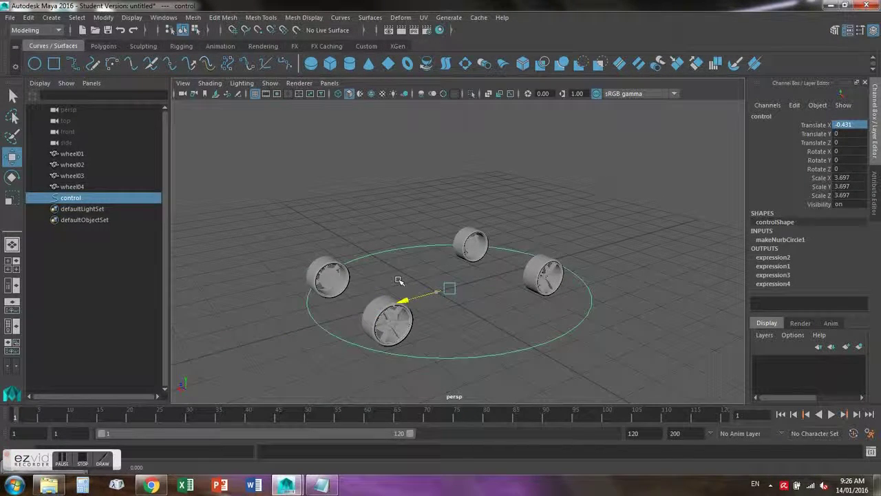
{"action": "key", "text": "ctrl+z"}
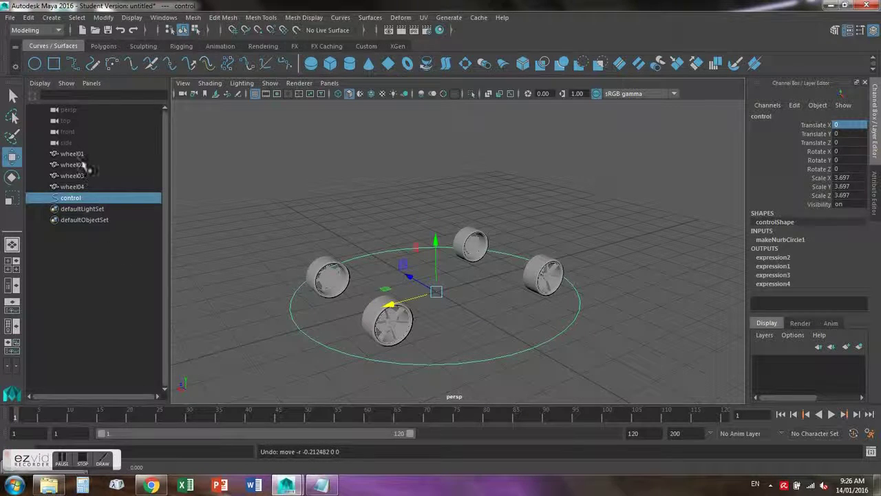
- Parent wheel01, wheel02, wheel03 and wheel04 under control in the Outliner and expand its hierarchy
{"action": "left_click_drag", "start_coordinate": [81, 156], "coordinate": [80, 180]}
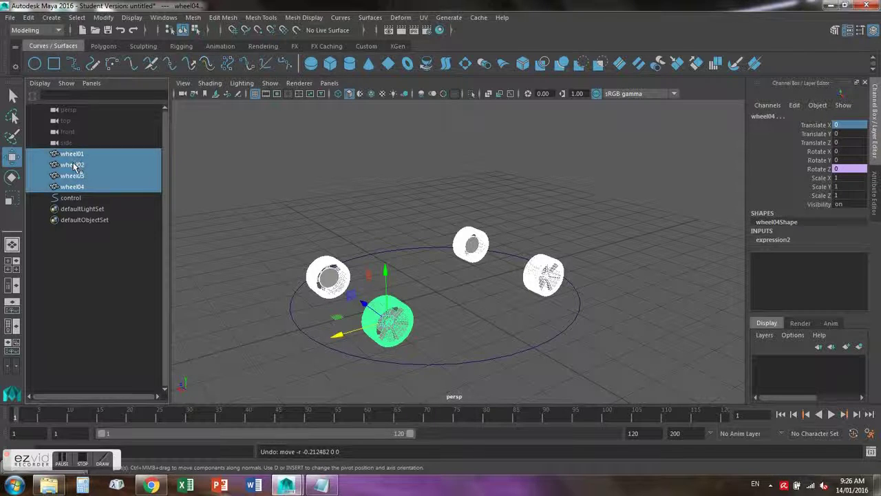
{"action": "middle_click_drag", "start_coordinate": [74, 167], "coordinate": [74, 200]}
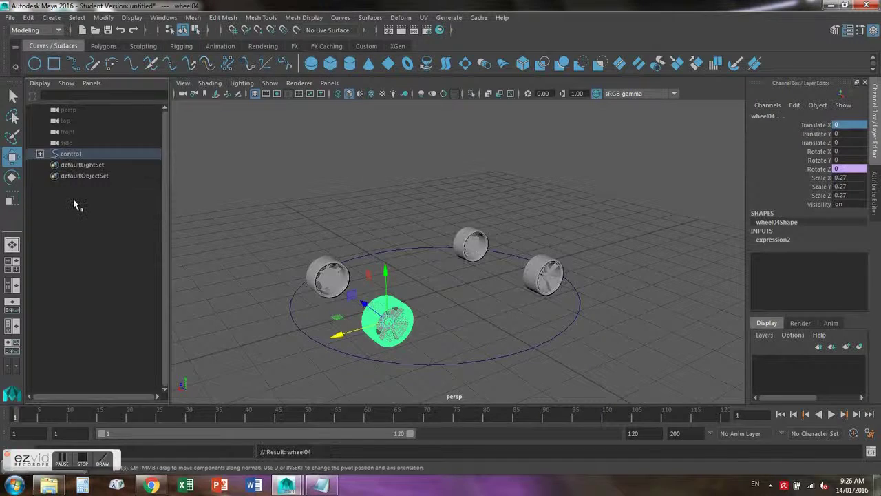
{"action": "left_click", "coordinate": [40, 153]}
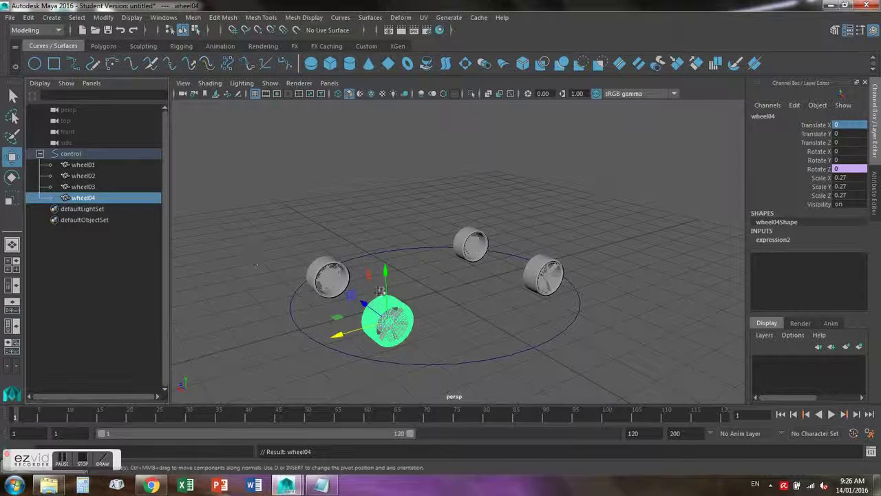
- Test the parented wheels by moving the control circle along X, return it to its start and deselect it
{"action": "left_click", "coordinate": [399, 363]}
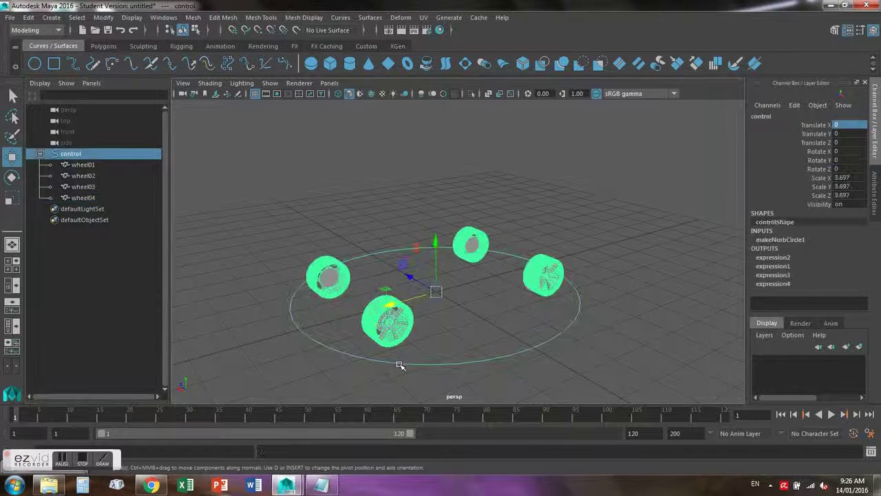
{"action": "left_click_drag", "start_coordinate": [395, 311], "coordinate": [396, 274]}
{"action": "left_click", "coordinate": [552, 213]}
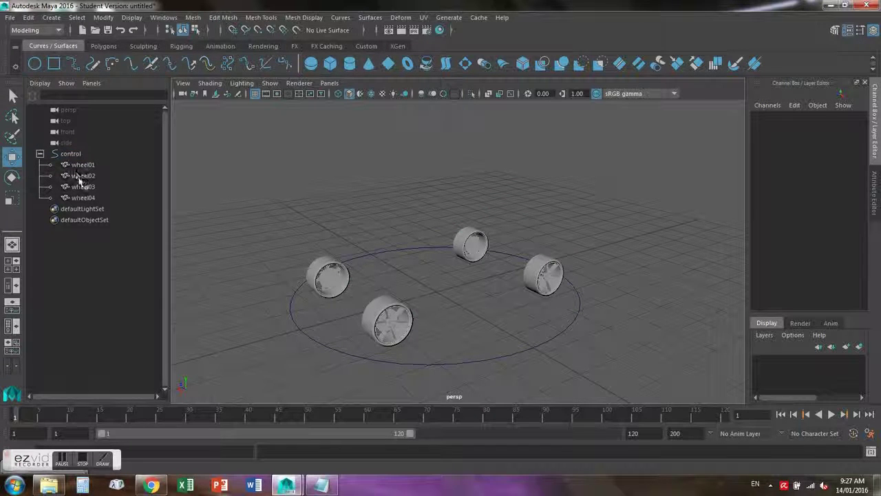
- Create a polygon sphere as a car body and stretch it along X to a scale of about 3.45
{"action": "left_click", "coordinate": [103, 47]}
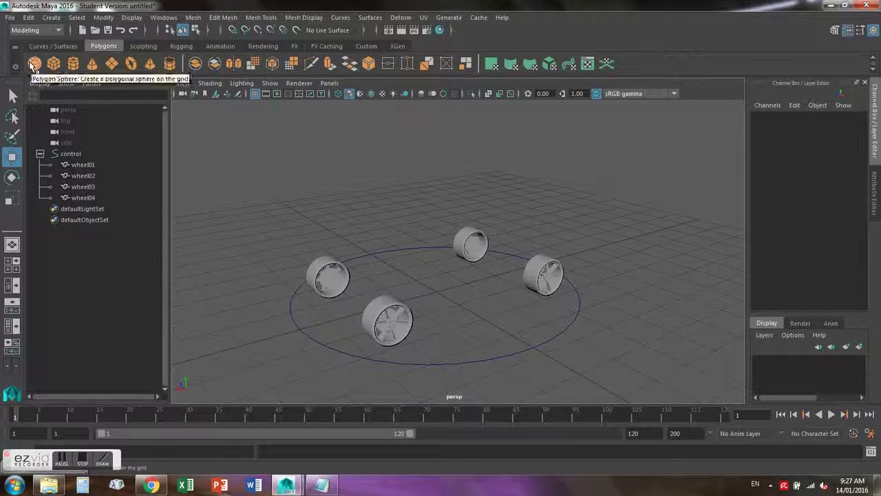
{"action": "left_click", "coordinate": [34, 64]}
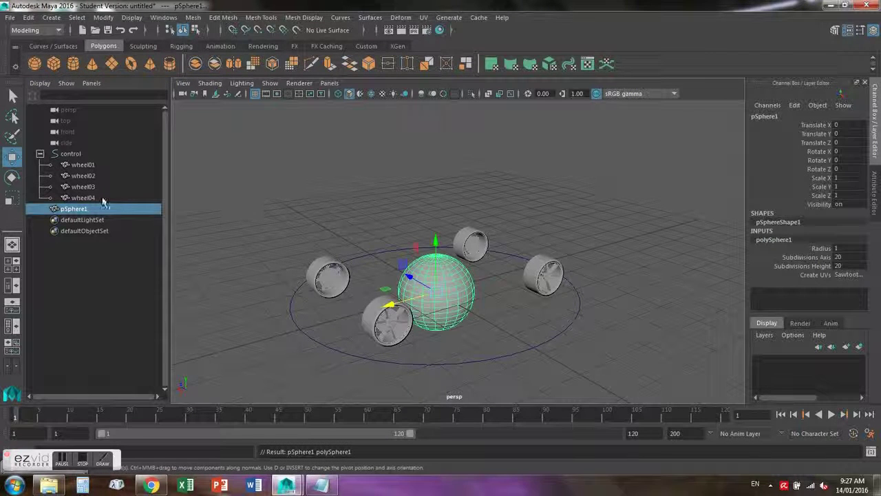
{"action": "left_click", "coordinate": [13, 199]}
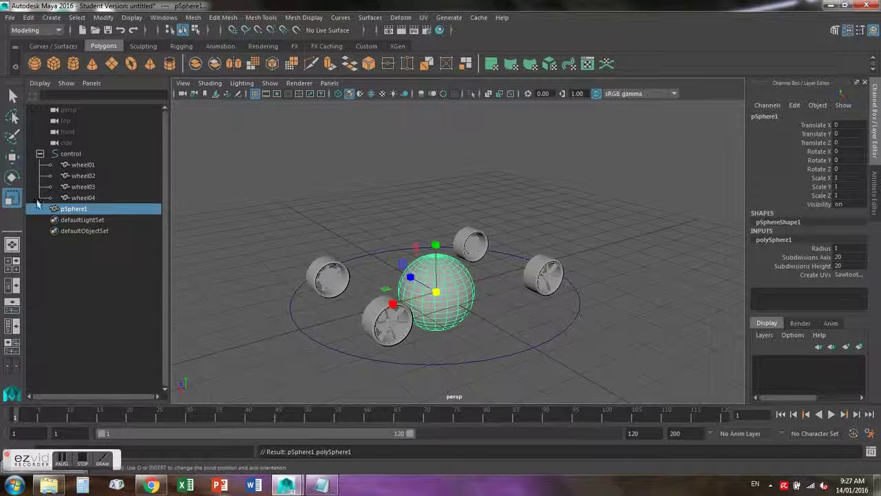
{"action": "left_click_drag", "start_coordinate": [393, 304], "coordinate": [266, 325]}
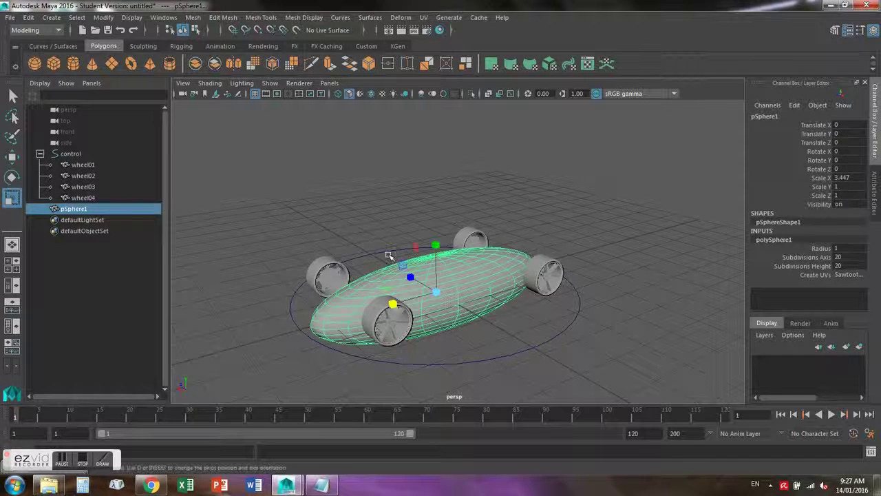
- Raise the stretched sphere above the wheels to a Translate Y of about 0.98
{"action": "left_click", "coordinate": [12, 157]}
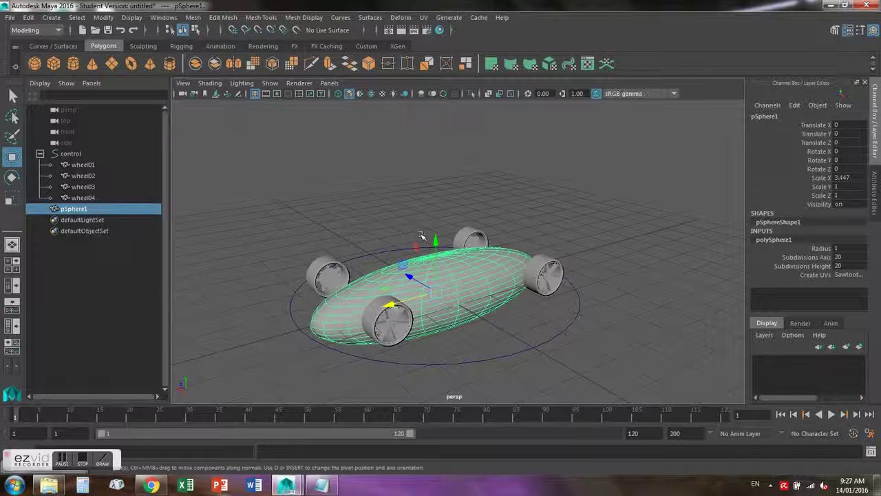
{"action": "left_click_drag", "start_coordinate": [439, 250], "coordinate": [437, 228]}
{"action": "left_click_drag", "start_coordinate": [436, 228], "coordinate": [433, 269], "text": "alt"}
{"action": "left_click_drag", "start_coordinate": [423, 226], "coordinate": [423, 211]}
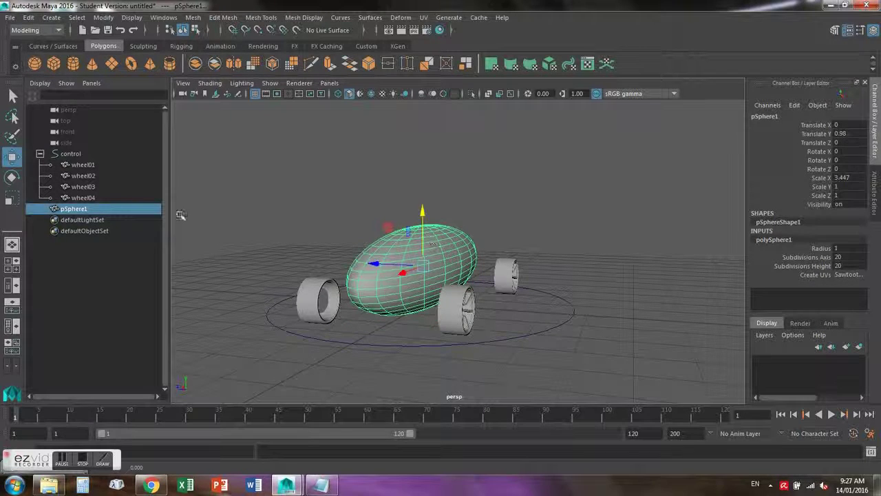
- Scale the stretched sphere up slightly and uniformly so it fits the wheels as a car body, and deselect it
{"action": "left_click", "coordinate": [12, 198]}
{"action": "left_click_drag", "start_coordinate": [422, 266], "coordinate": [455, 269]}
{"action": "left_click", "coordinate": [556, 299]}
{"action": "left_click", "coordinate": [313, 230]}
{"action": "left_click_drag", "start_coordinate": [314, 231], "coordinate": [291, 258], "text": "alt"}
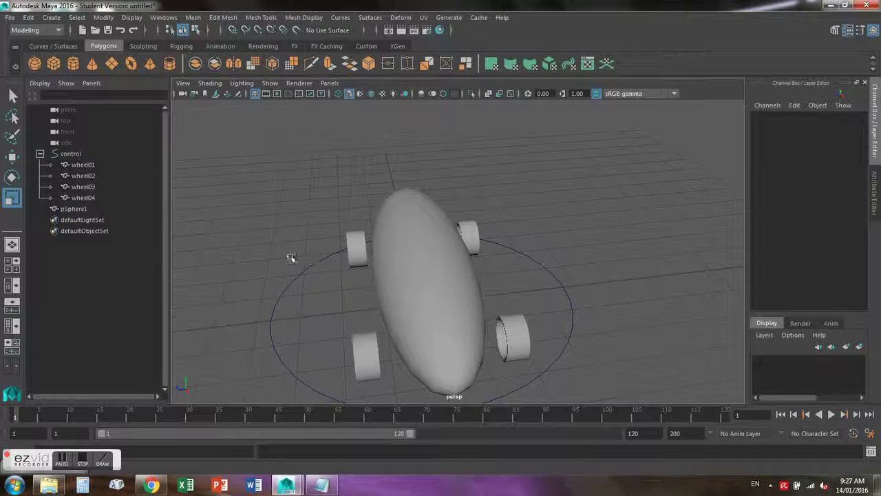
- Parent pSphere1 under control in the Outliner and clear the selection
{"action": "left_click", "coordinate": [74, 209]}
{"action": "left_click_drag", "start_coordinate": [80, 214], "coordinate": [76, 154]}
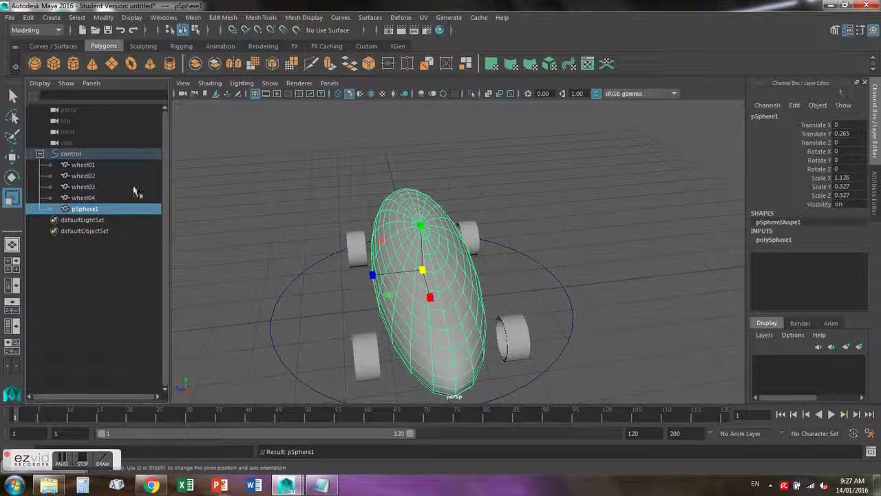
{"action": "left_click", "coordinate": [616, 289]}
- Test the finished car rig by moving the control circle along X, and undo the move
{"action": "left_click_drag", "start_coordinate": [615, 290], "coordinate": [448, 250], "text": "alt"}
{"action": "left_click_drag", "start_coordinate": [401, 227], "coordinate": [401, 325], "text": "alt"}
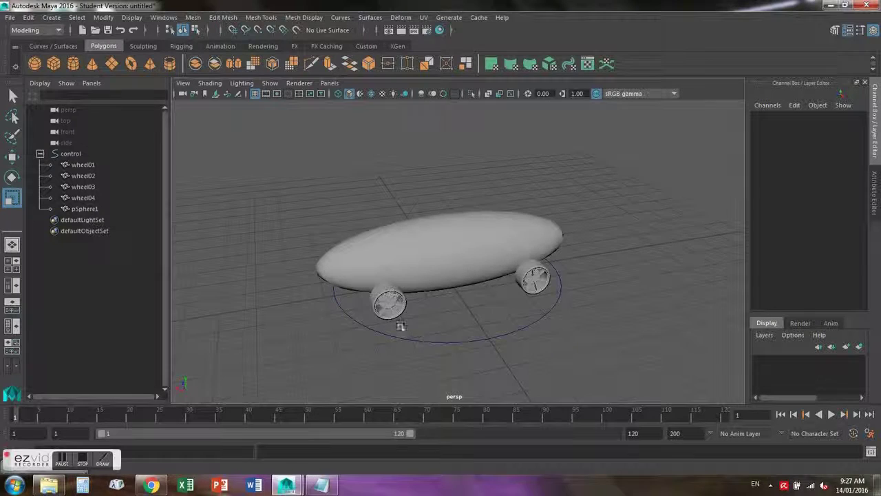
{"action": "left_click", "coordinate": [405, 340]}
{"action": "key", "text": "w"}
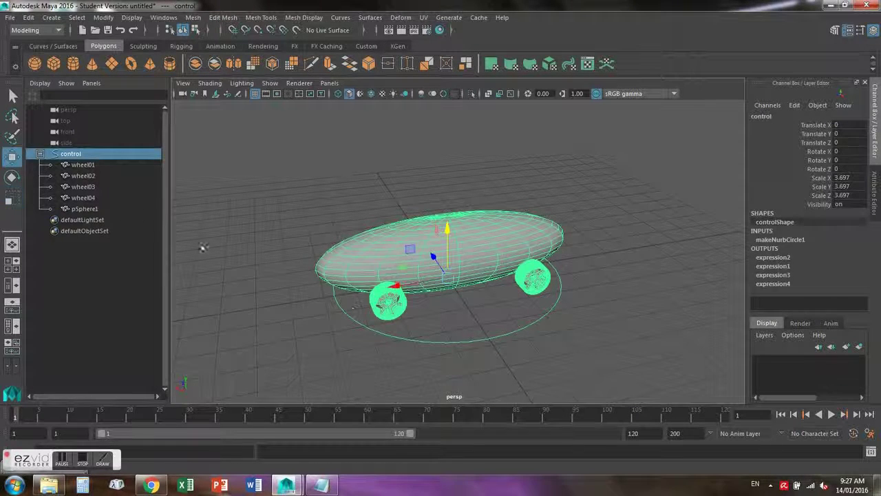
{"action": "left_click_drag", "start_coordinate": [396, 287], "coordinate": [375, 293]}
{"action": "key", "text": "ctrl+z"}
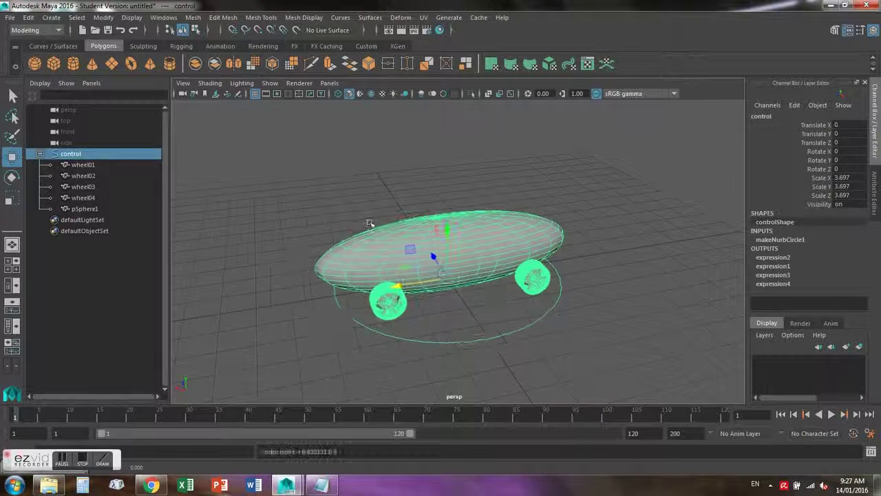